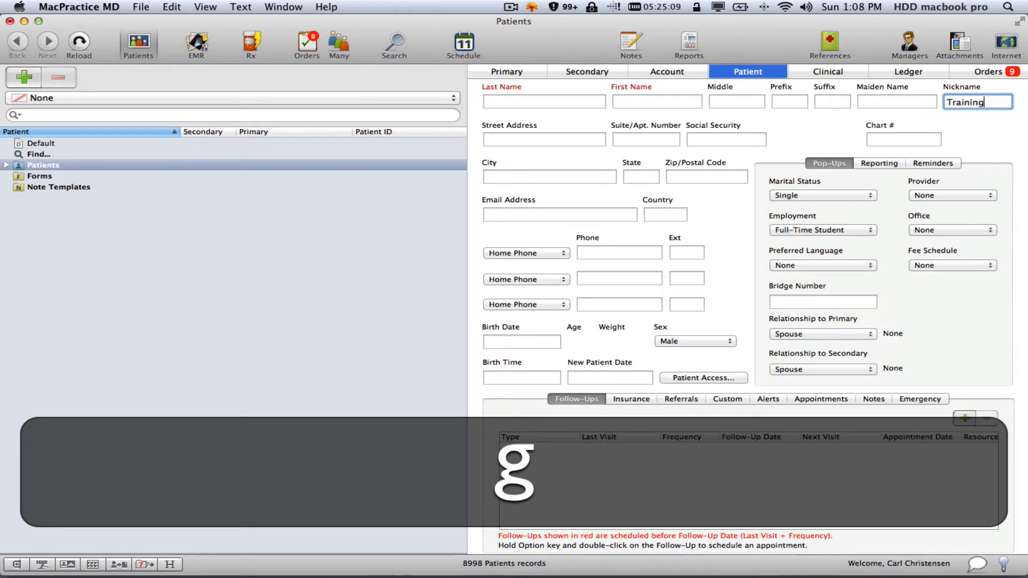
Step: Search the patient records by the nickname Training
key(Return)
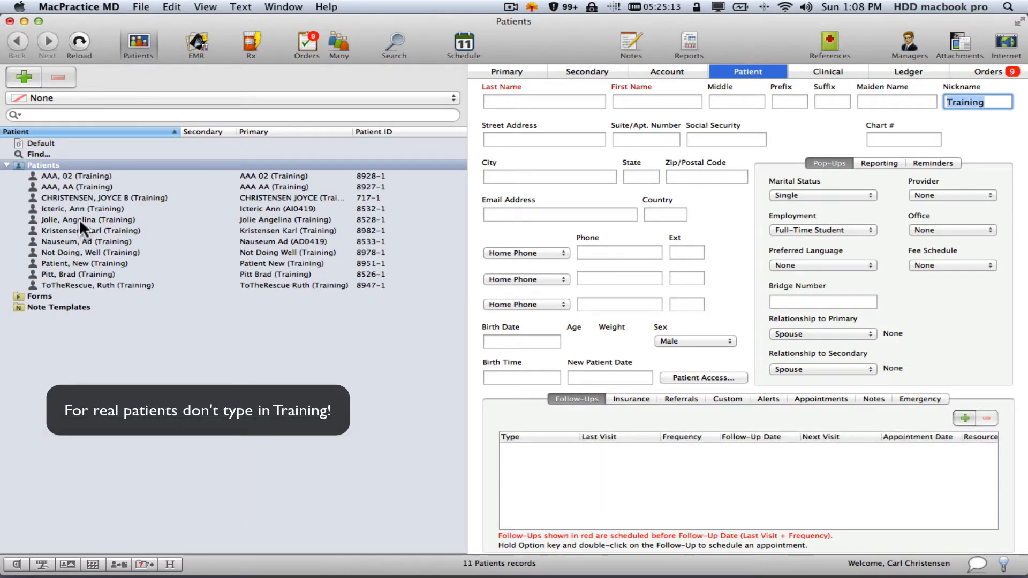
mouse_move(79, 219)
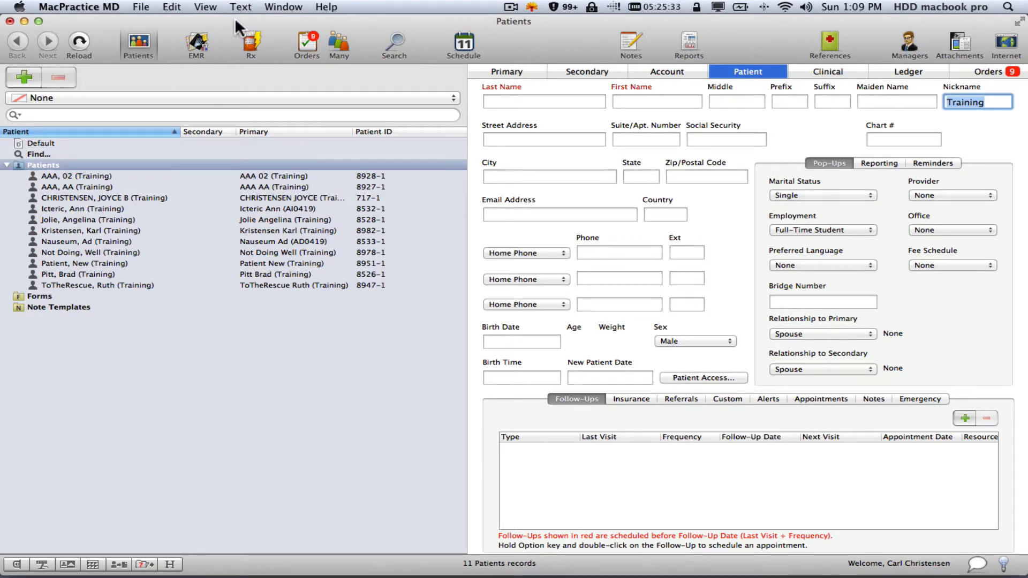
Step: Open the patient record from the 09:30 AM appointment for CWC on Sunday, May 05 in the schedule
click(464, 42)
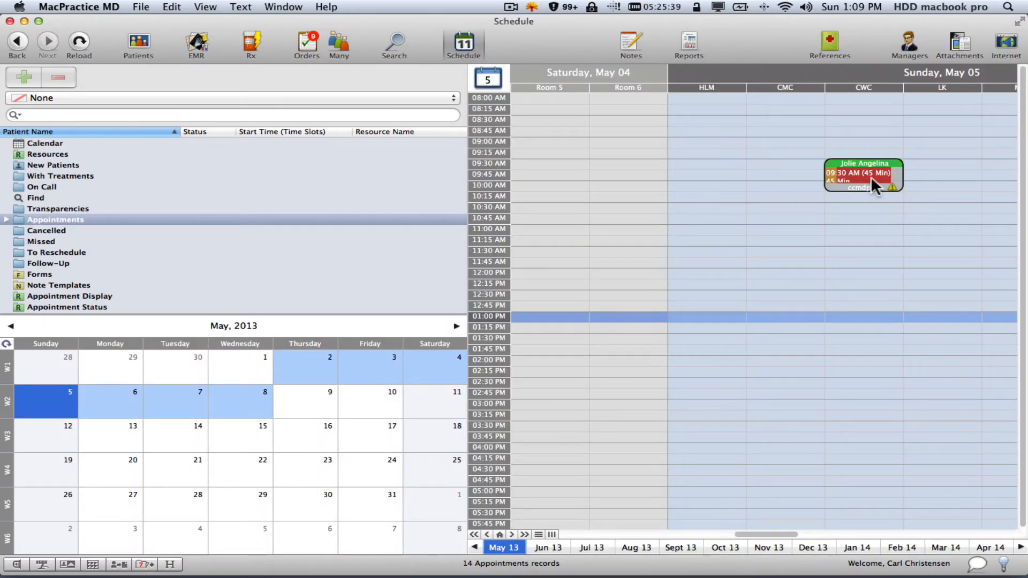
mouse_move(871, 179)
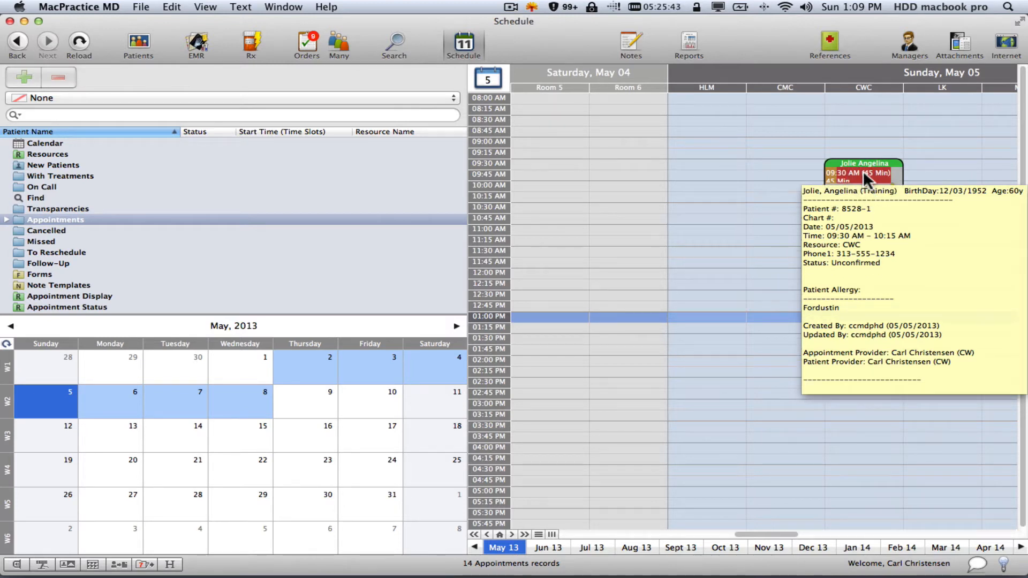
right_click(866, 180)
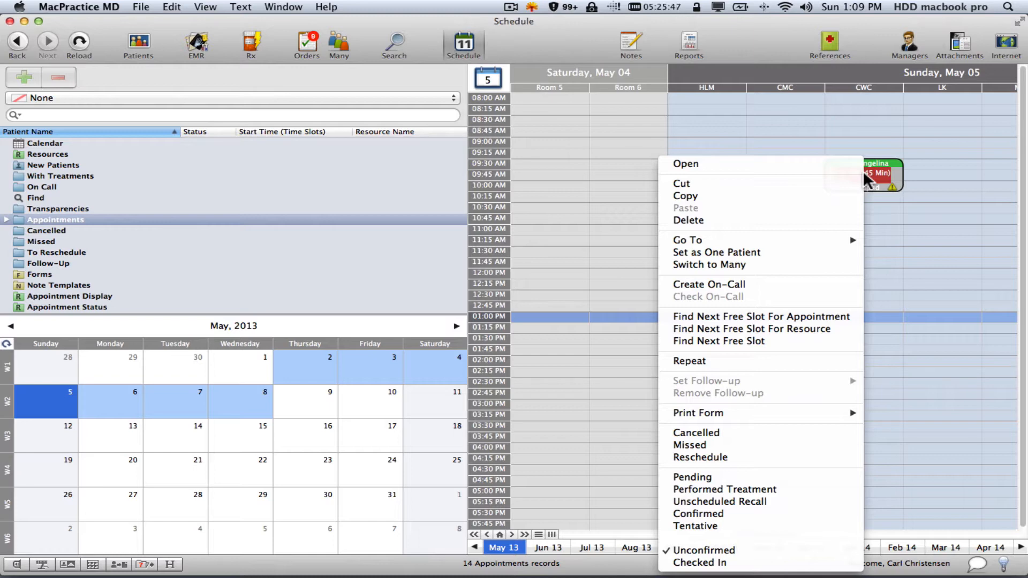
mouse_move(772, 241)
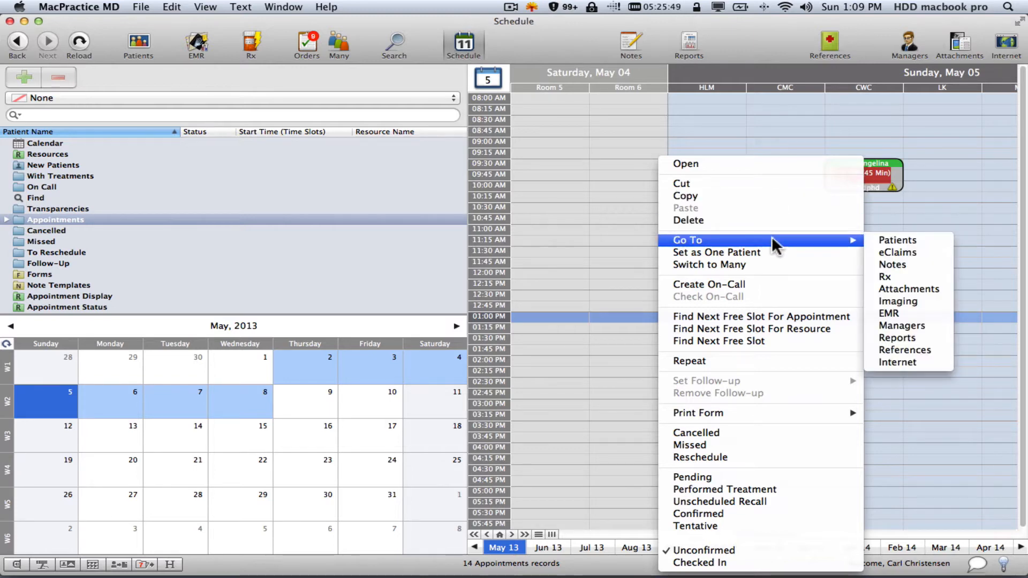
click(890, 242)
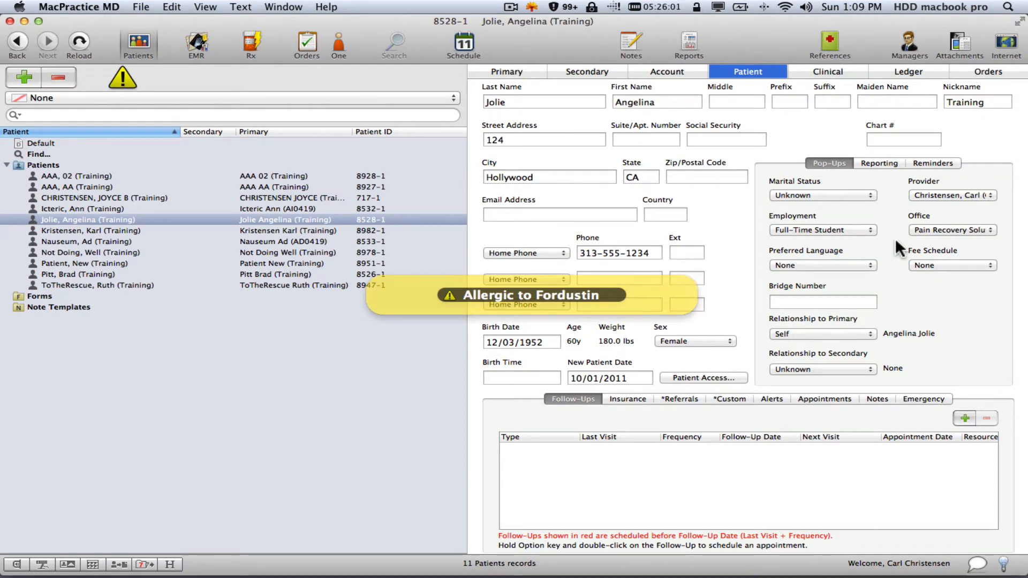
Step: Create a new incident in the patient's ledger with the name OV and the type Return Patient Visit
click(906, 71)
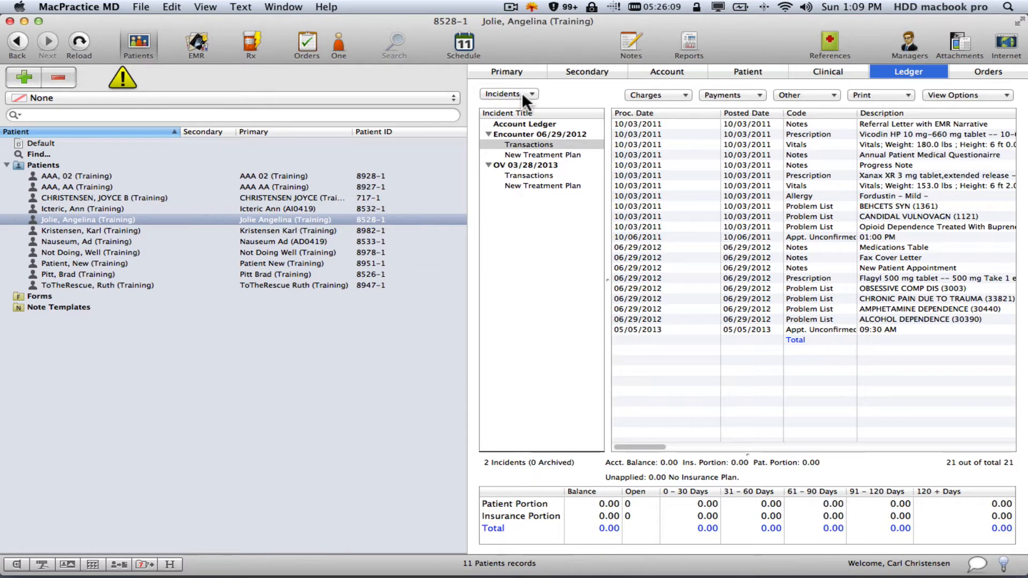
click(522, 92)
click(521, 106)
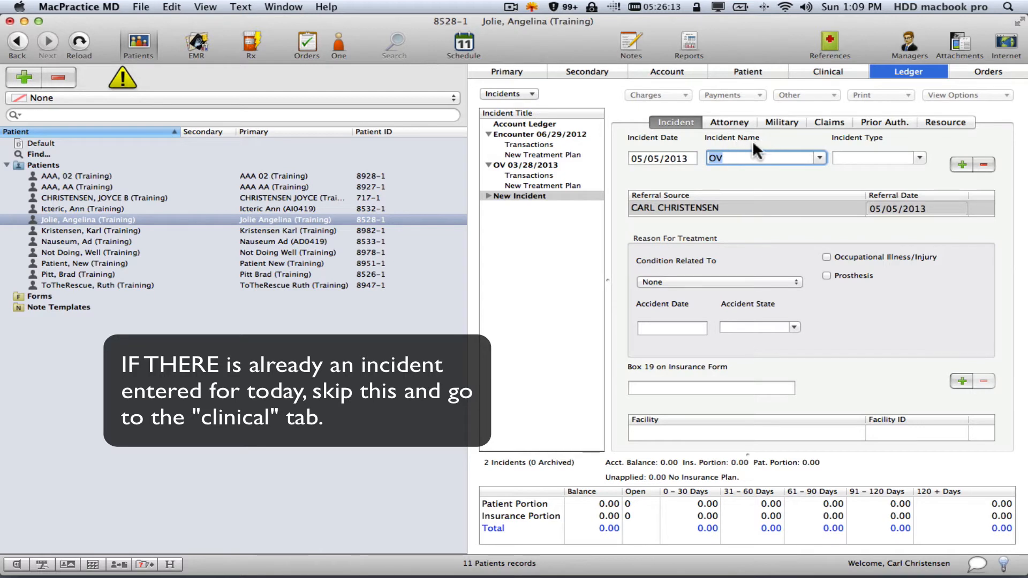
click(820, 157)
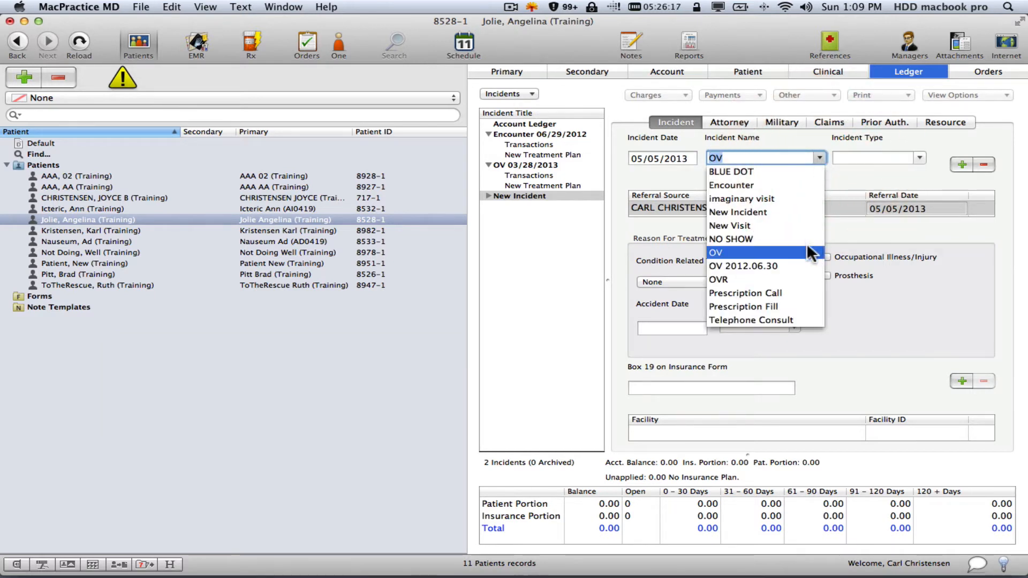
click(759, 249)
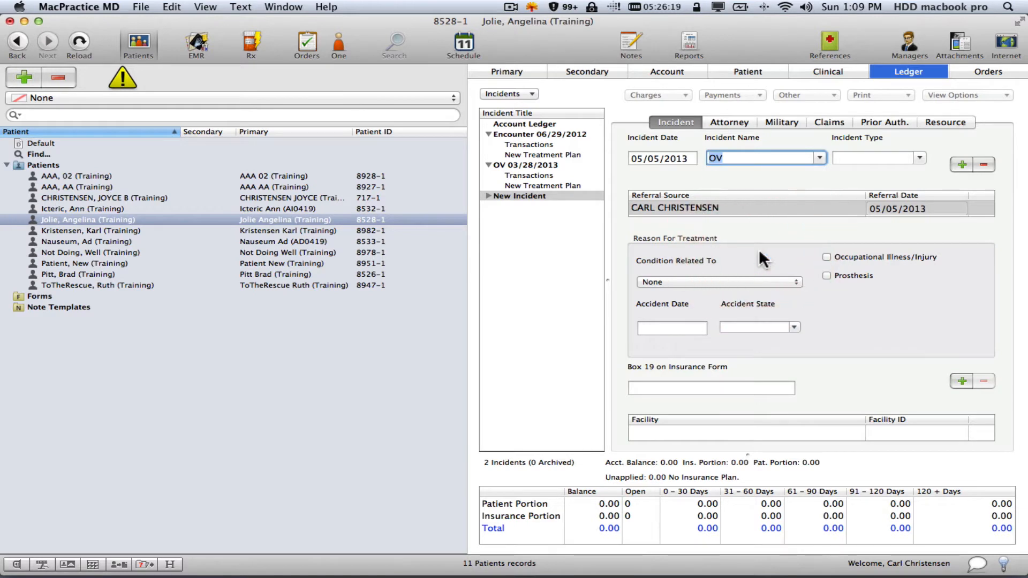
click(919, 157)
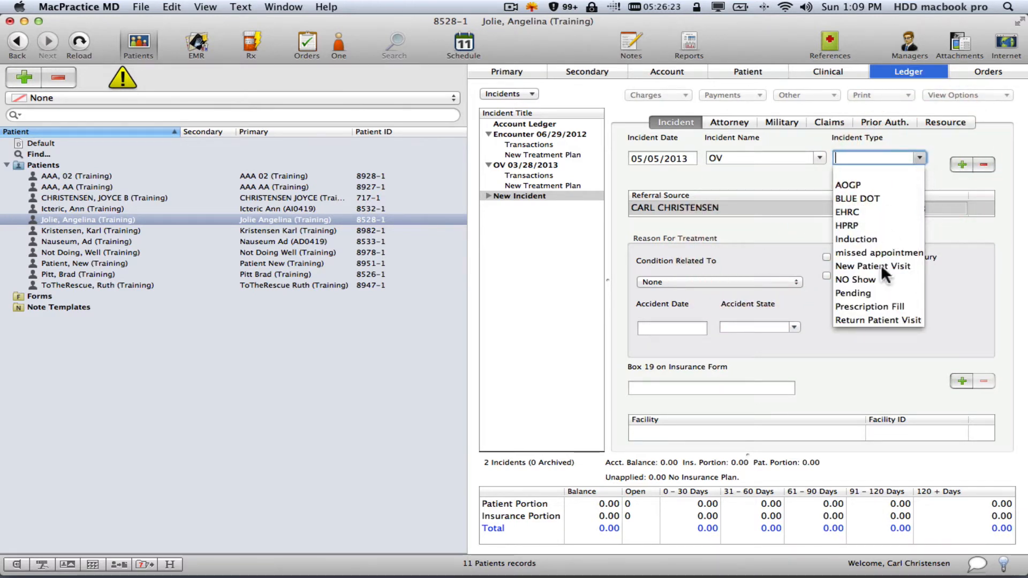
click(881, 319)
Step: Try New Patient Visit, HPRP and Induction in turn as the new incident's type
click(921, 155)
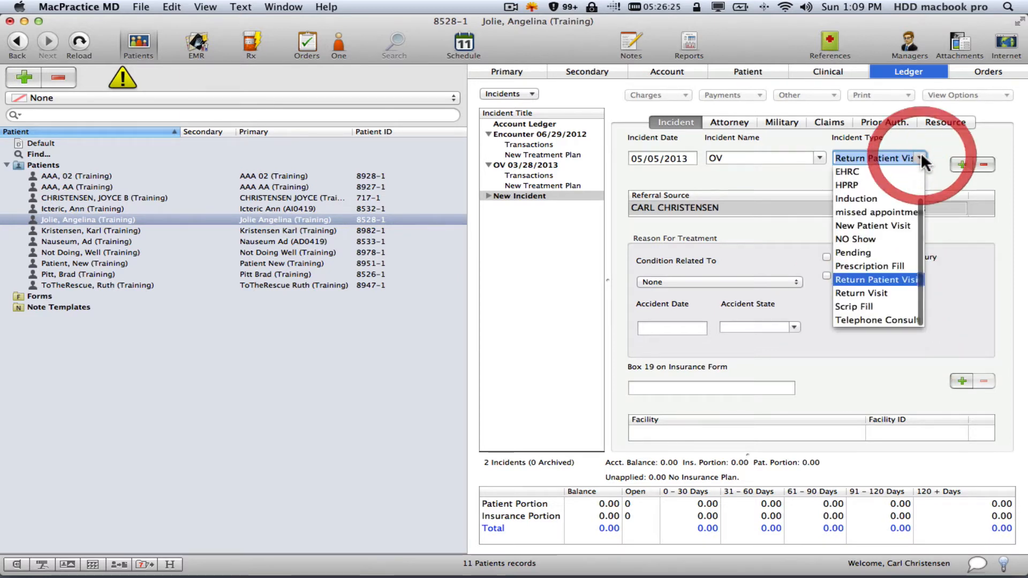
click(860, 225)
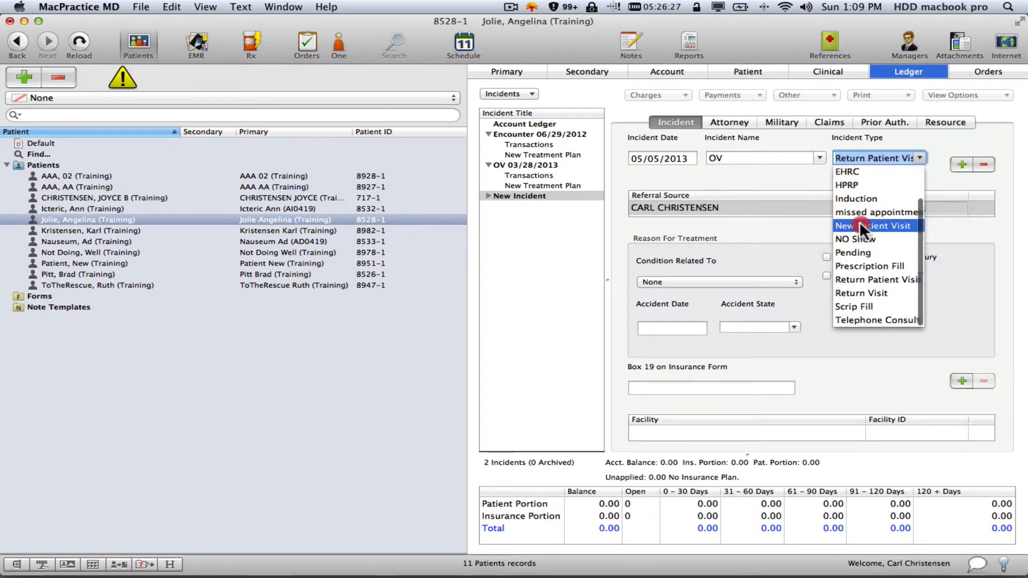
click(920, 155)
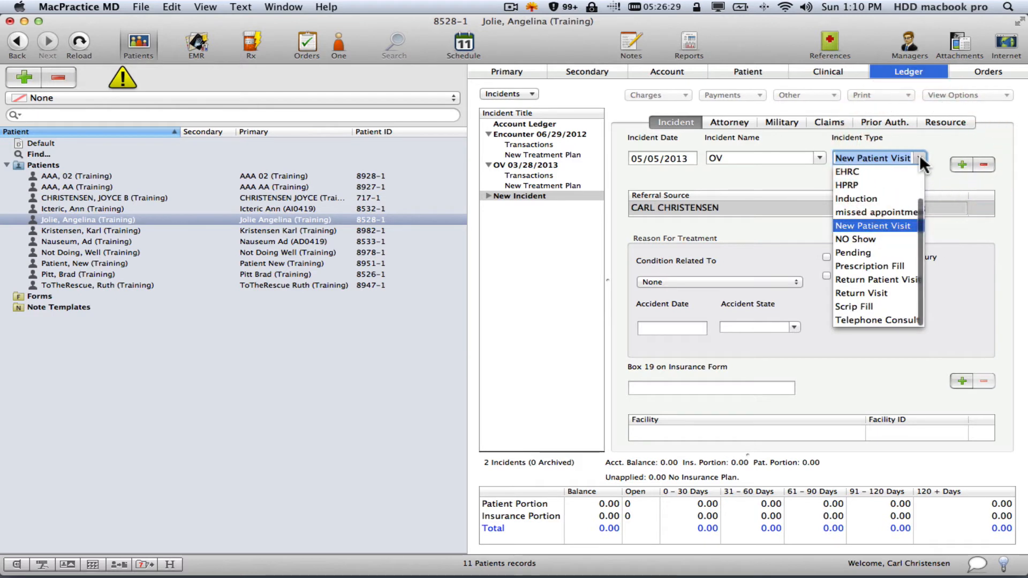
click(876, 185)
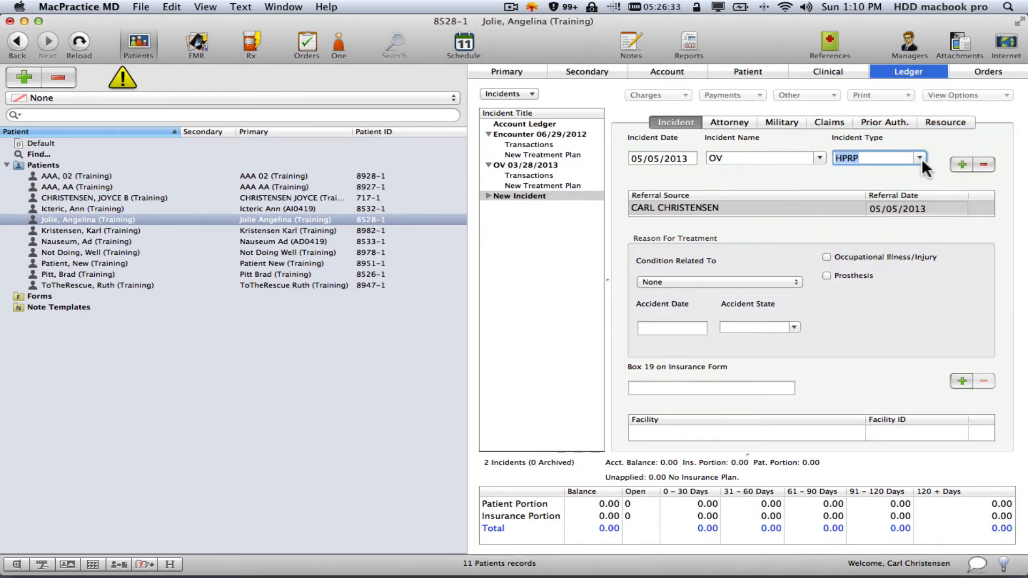
click(920, 155)
click(895, 194)
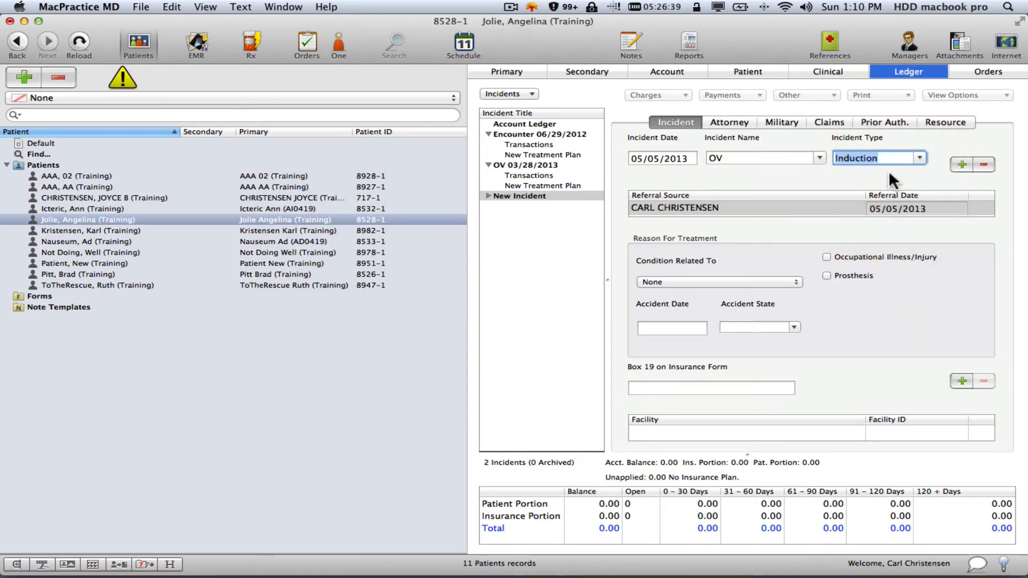
Step: Set the incident type to Return Patient Visit and save the new incident
click(918, 156)
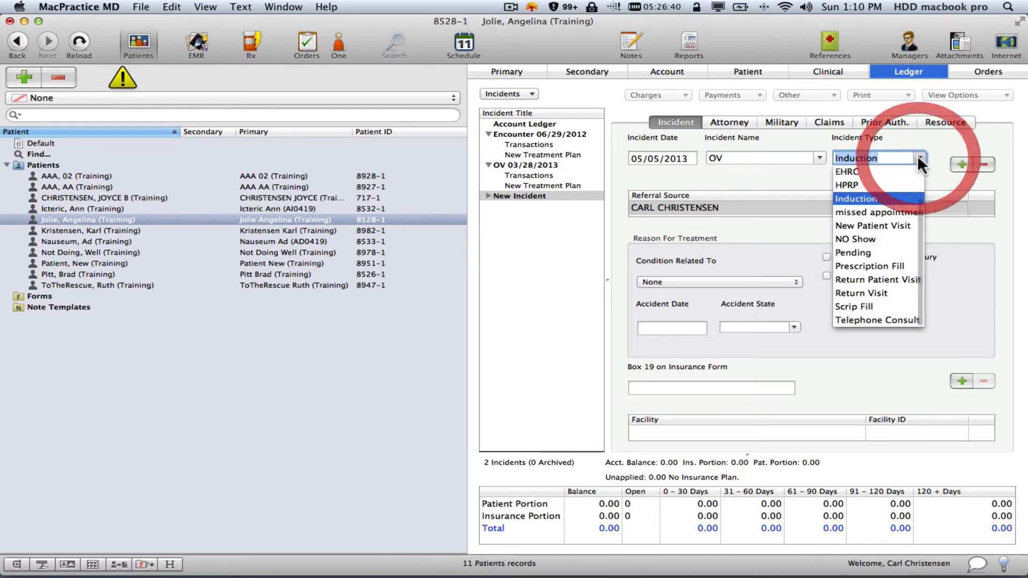
click(890, 279)
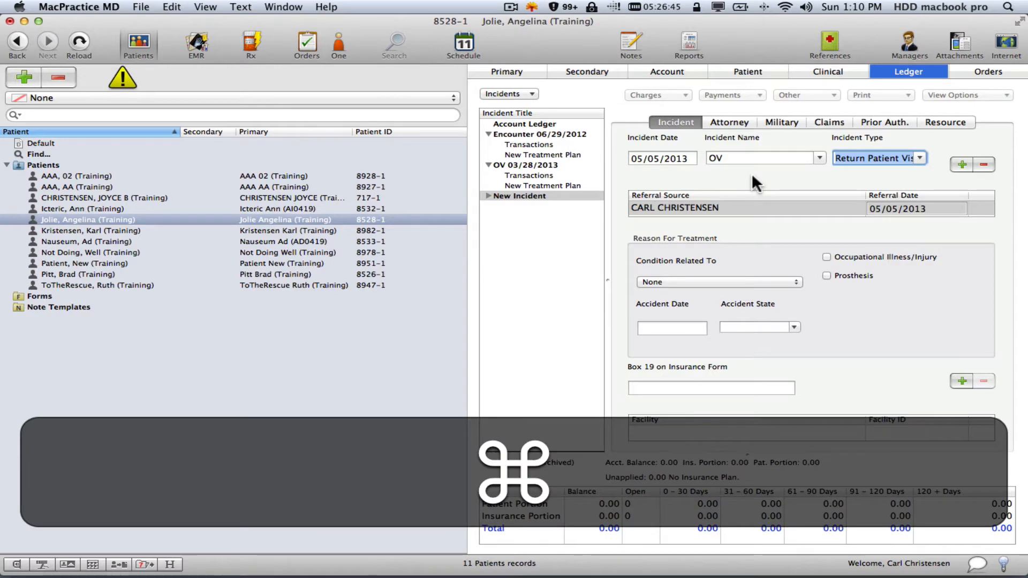
key(super+s)
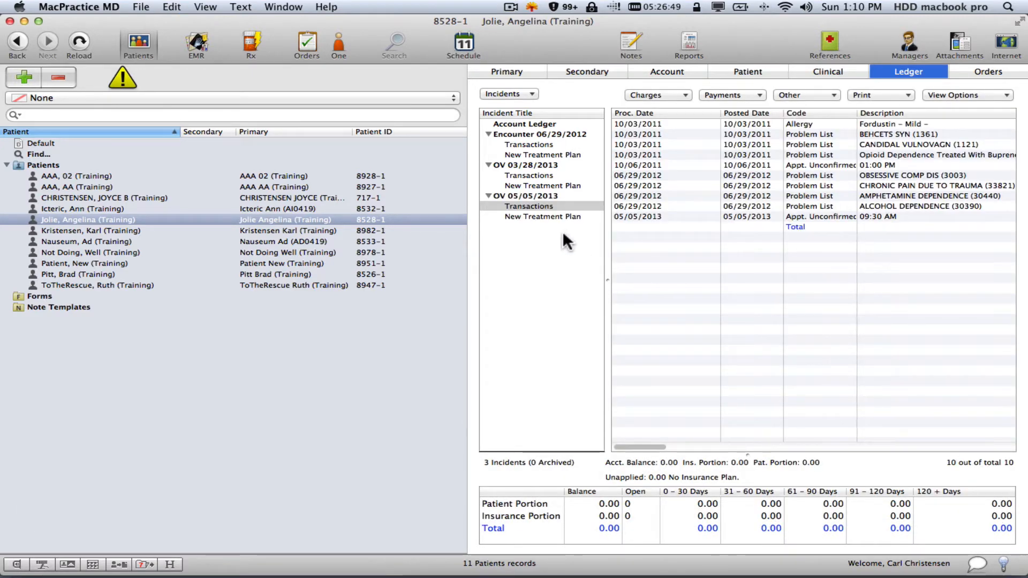
Step: Reopen the saved OV 05/05/2013 incident and check its name and type
click(547, 195)
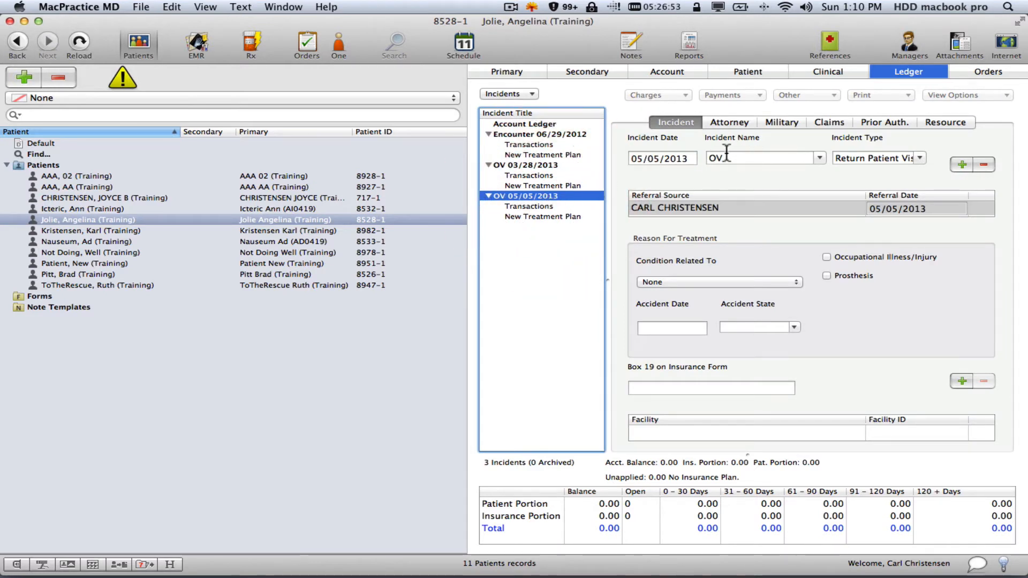
click(842, 173)
Step: Review the allergy, immunization and smoking entries in the patient's clinical record
click(817, 70)
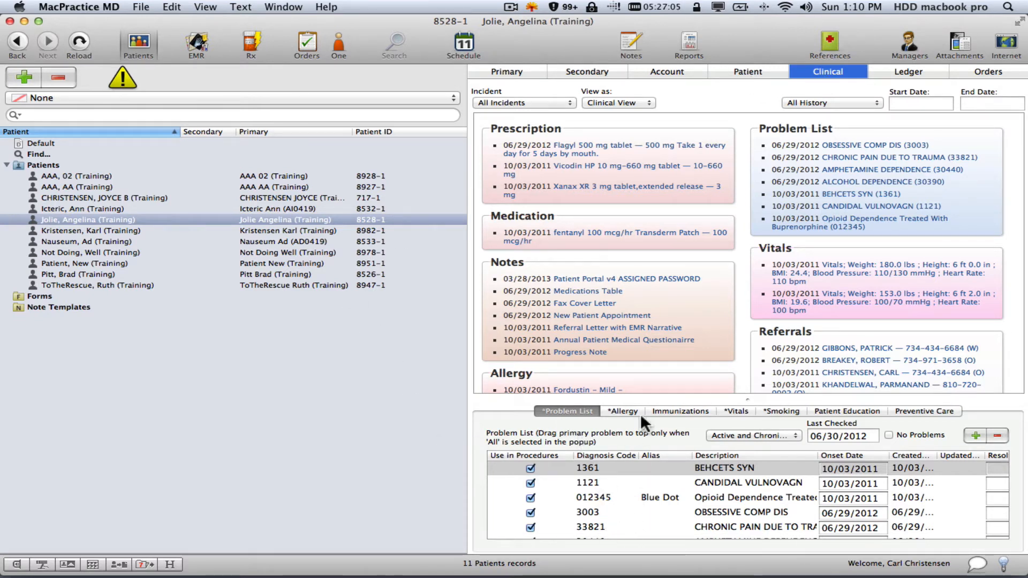
click(620, 409)
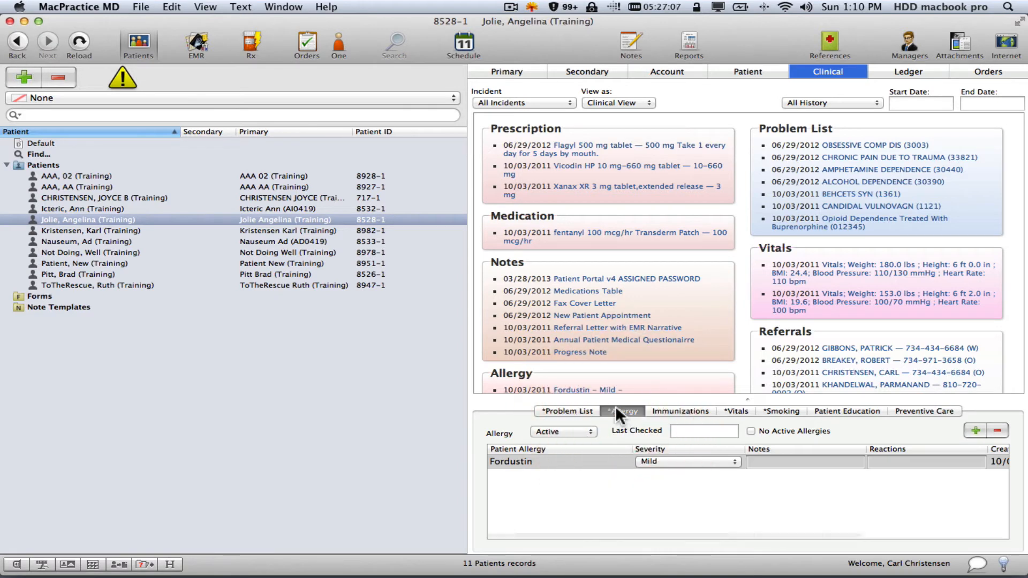
click(689, 410)
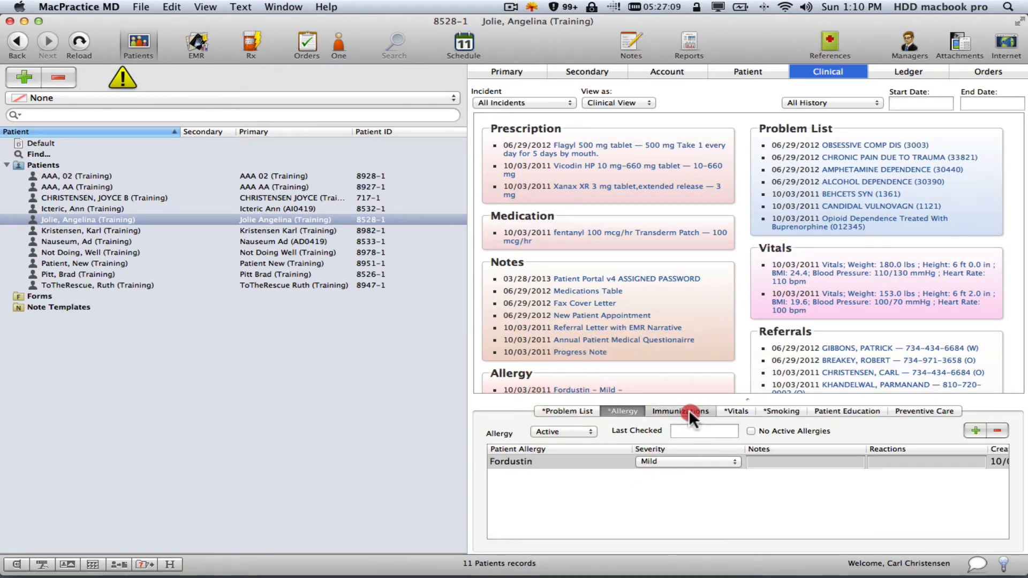
click(780, 410)
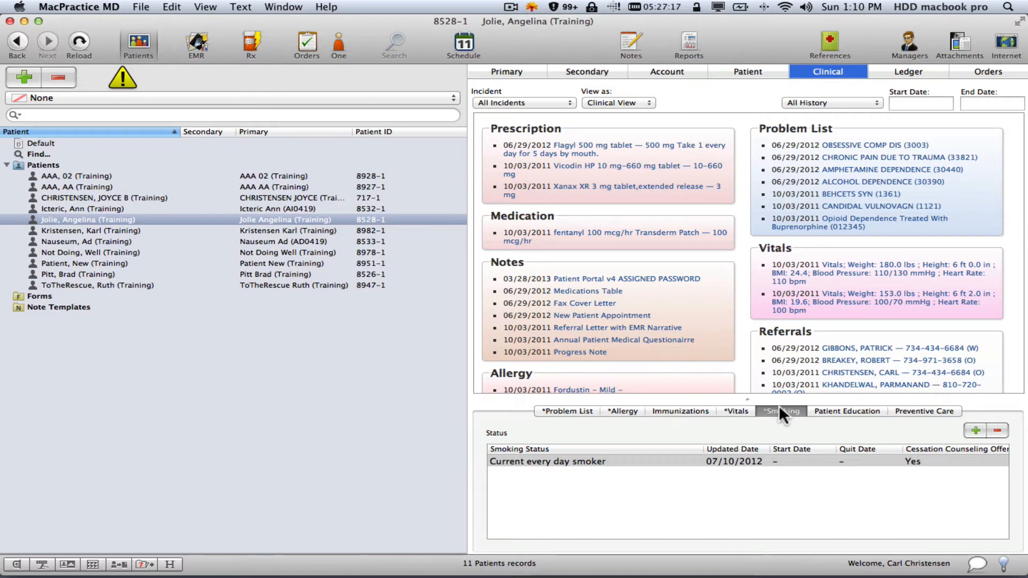
Step: Change the patient's smoking status to Unknown if ever smoked and apply it
double_click(559, 462)
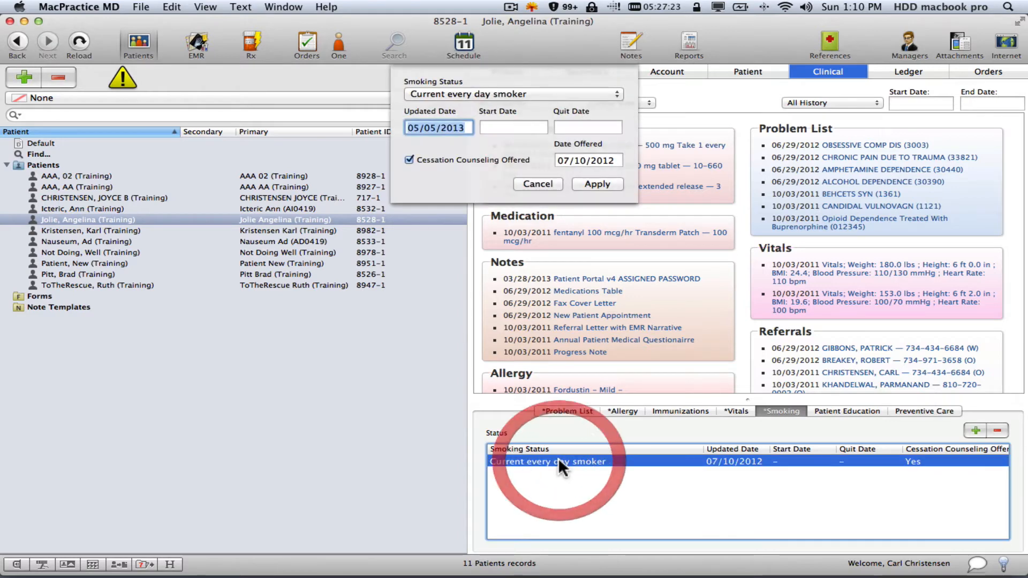
click(472, 91)
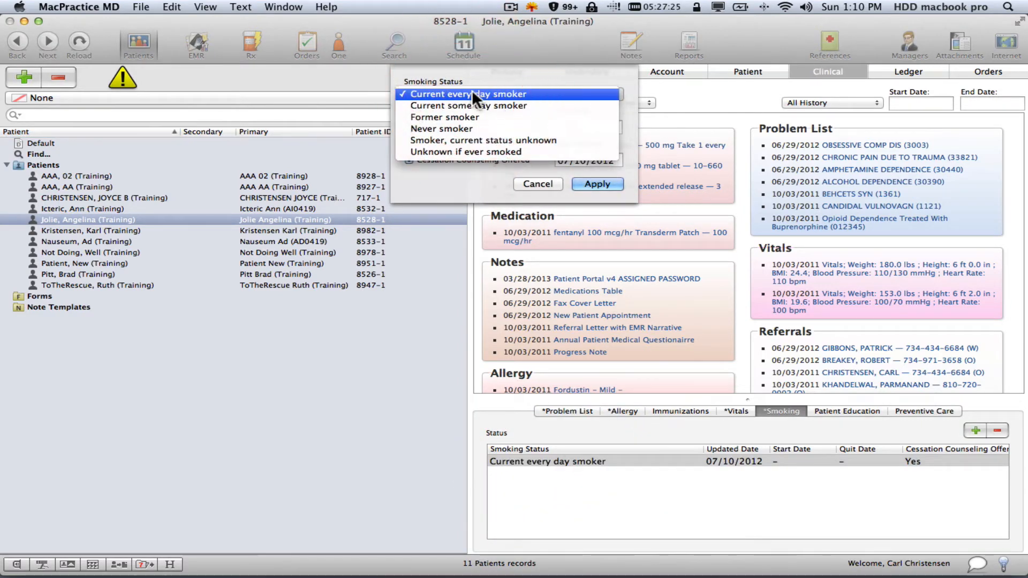
click(475, 151)
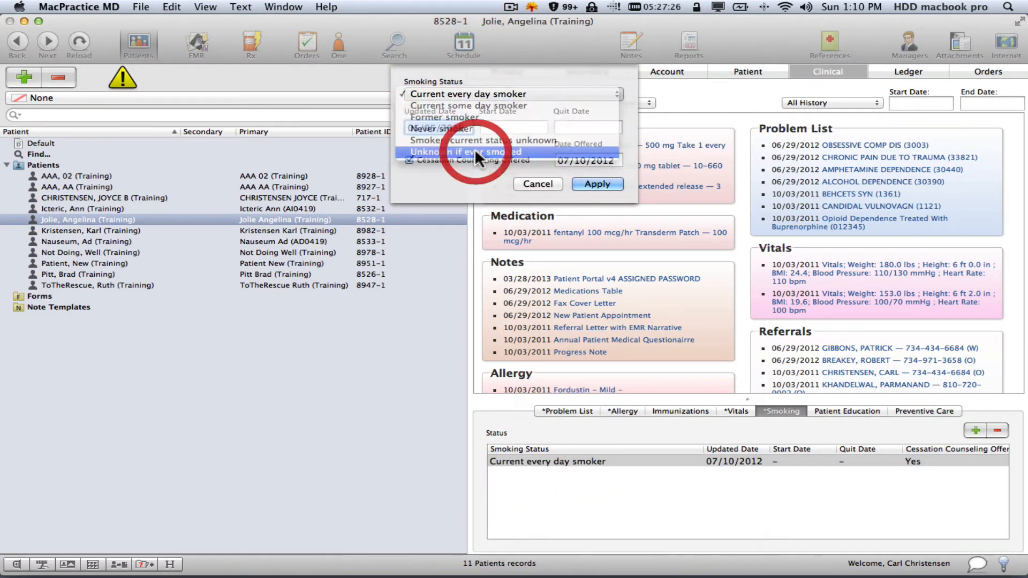
click(588, 181)
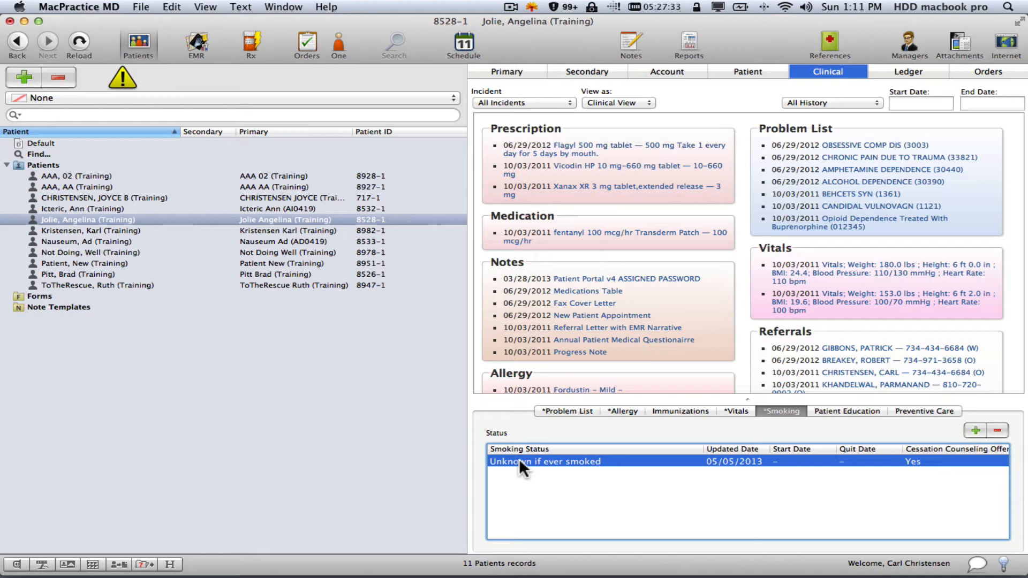
Step: Set the patient's smoking status to Former smoker with Cessation Counseling Offered unchecked, and apply the change
double_click(560, 460)
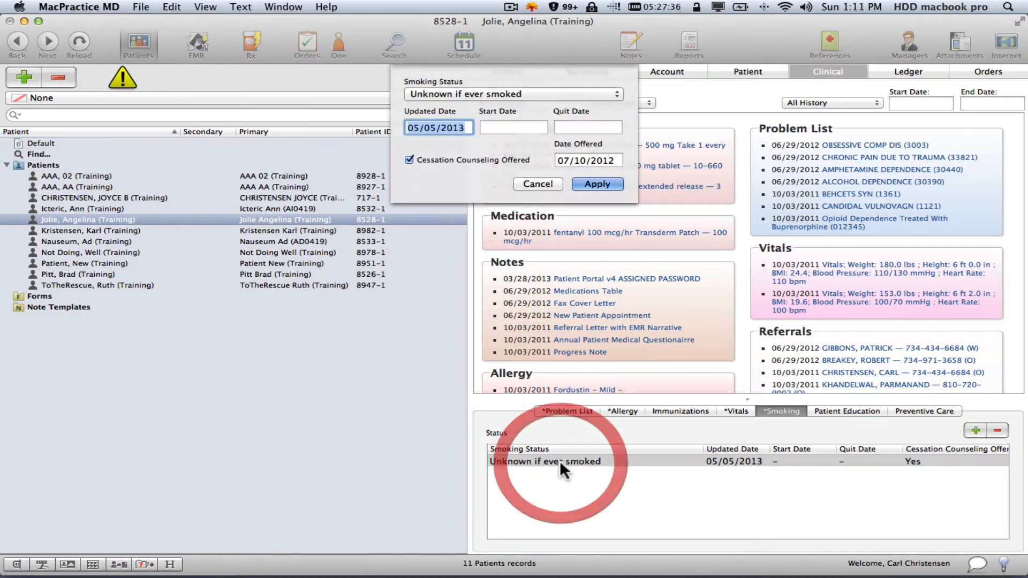
click(473, 93)
click(460, 58)
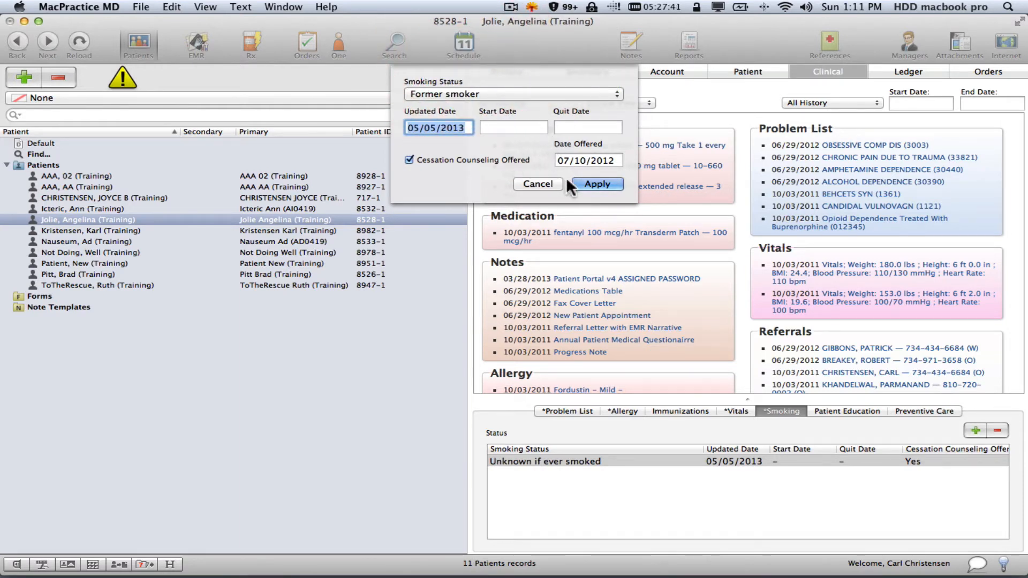
click(409, 160)
click(409, 160)
click(409, 159)
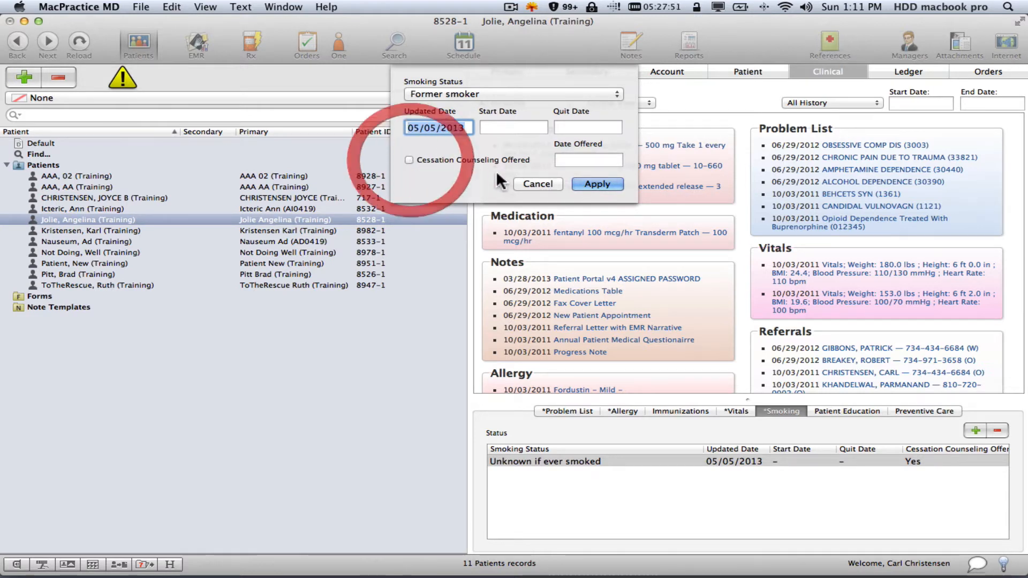
click(590, 182)
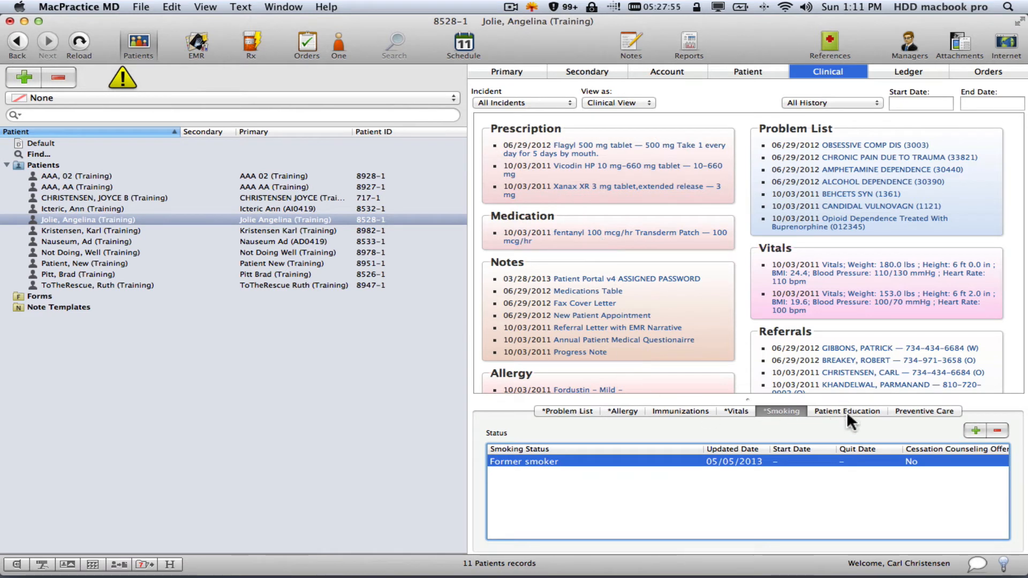
Step: Start a new vitals entry for the patient and assign it to the OV 05/05/2013 incident
click(735, 408)
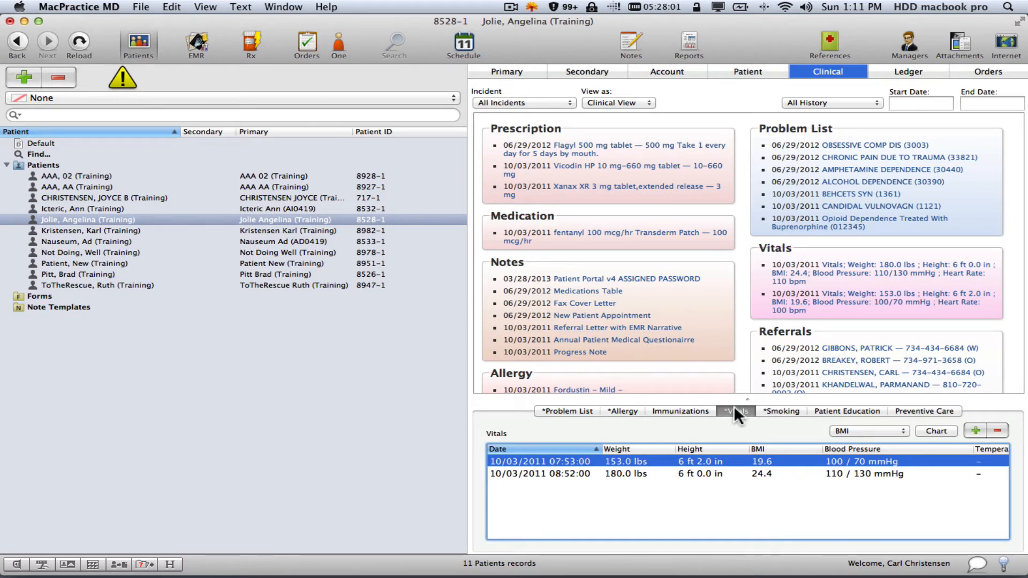
click(972, 426)
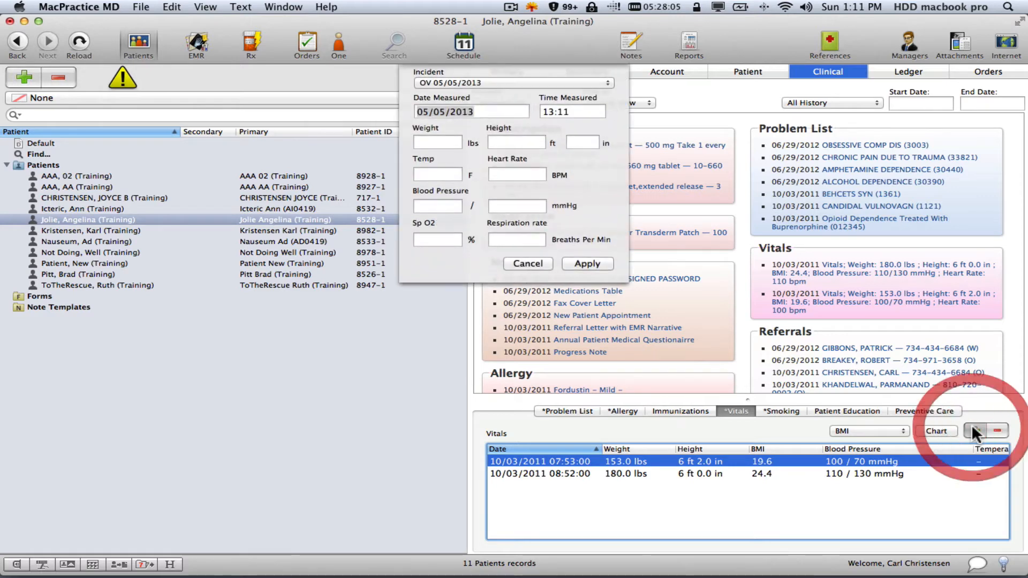
click(429, 82)
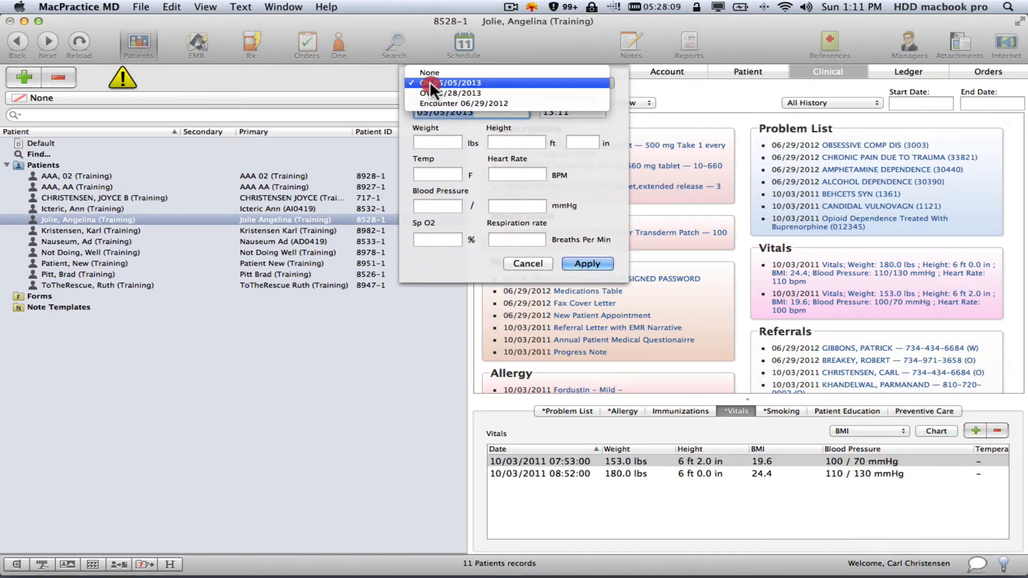
click(434, 93)
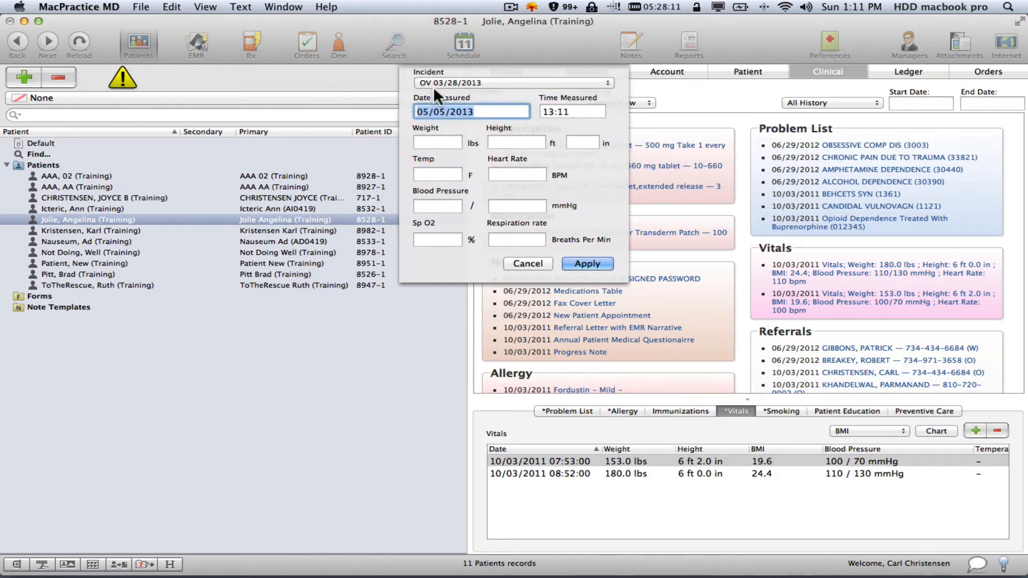
click(434, 81)
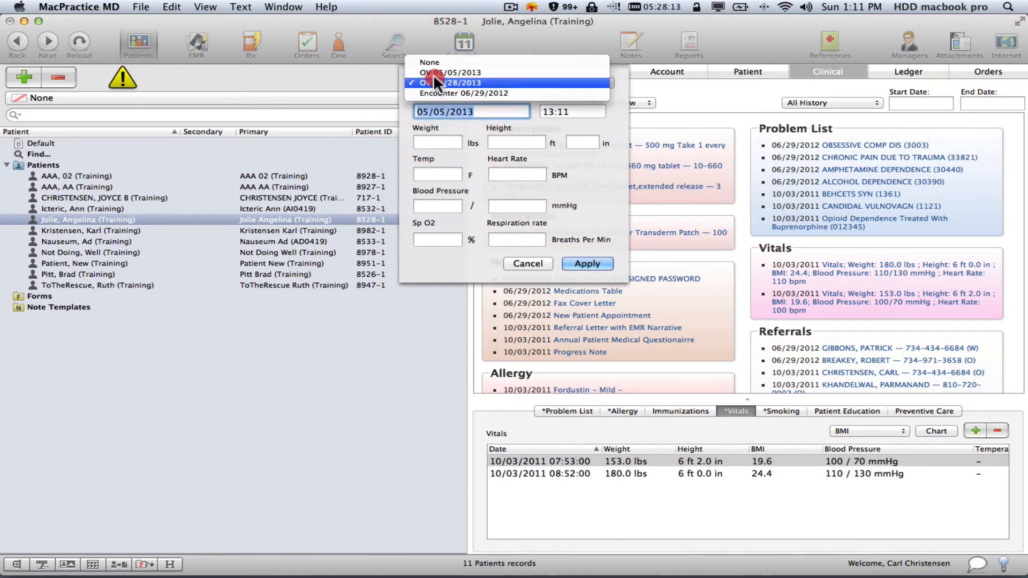
click(433, 72)
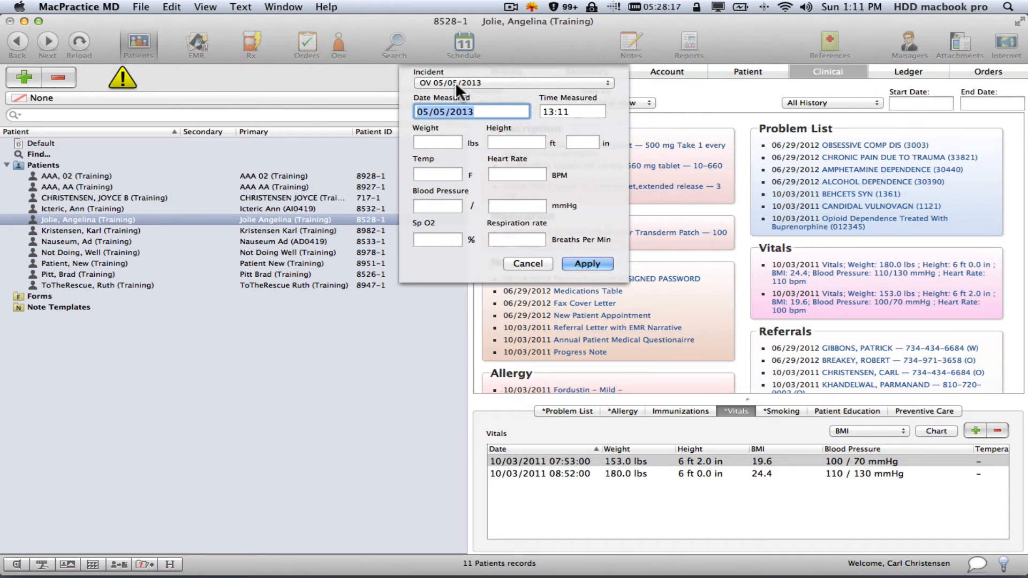
Step: Enter a weight of 300 lbs and a height of 5 ft 1 in, leaving the temperature blank
click(429, 140)
text(300)
key(Tab)
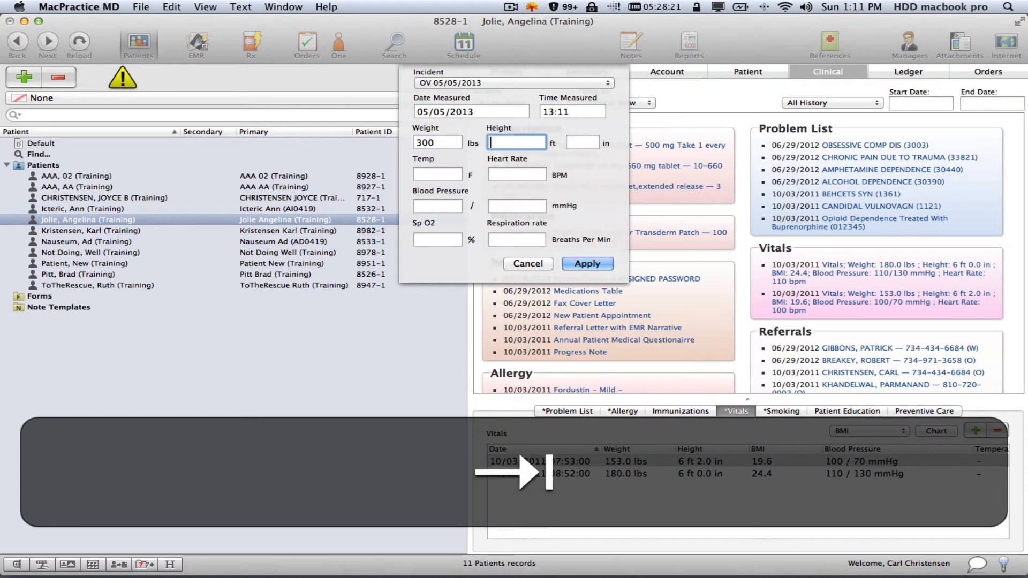
text(5)
key(Tab)
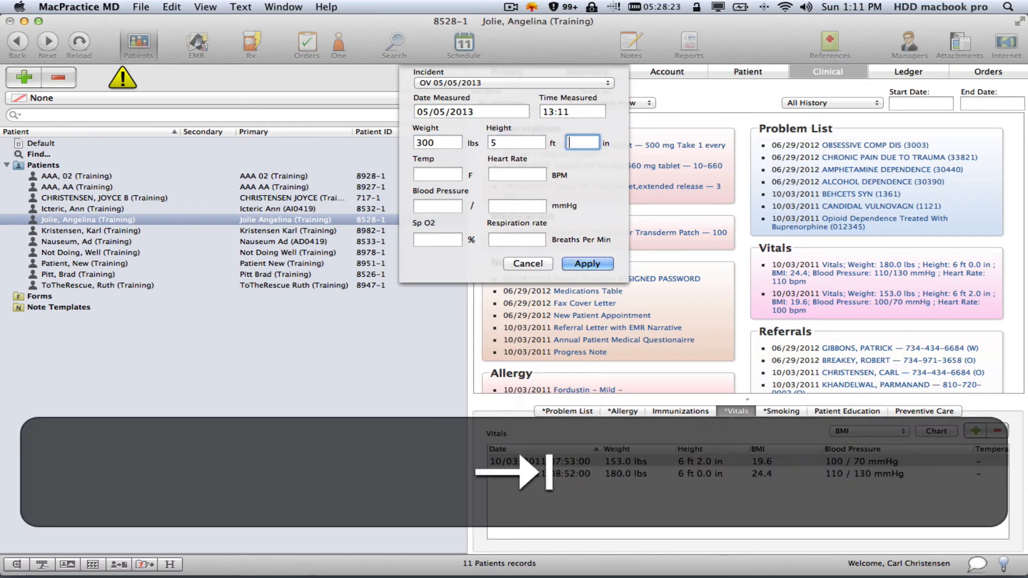
text(1)
key(Tab)
key(Tab)
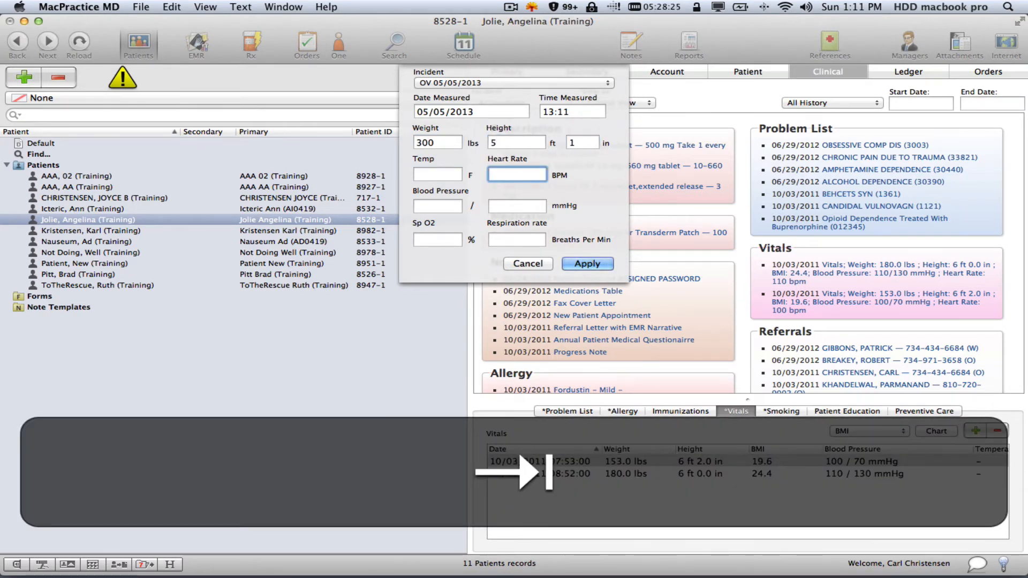
Step: Enter a heart rate of 160 BPM and a blood pressure of 240/120 mmHg, and apply the vitals
text(160)
key(Tab)
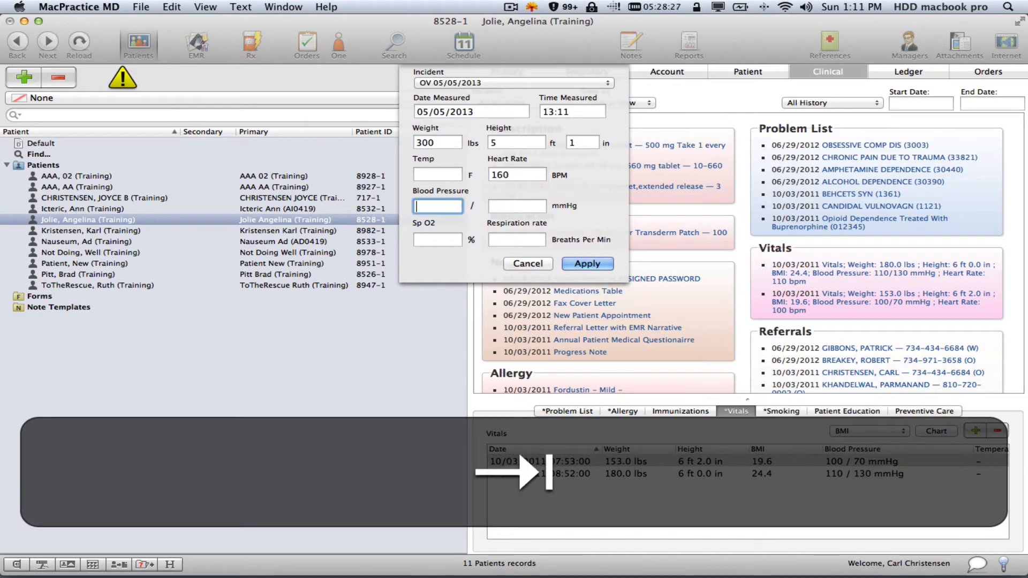
text(240)
text(120)
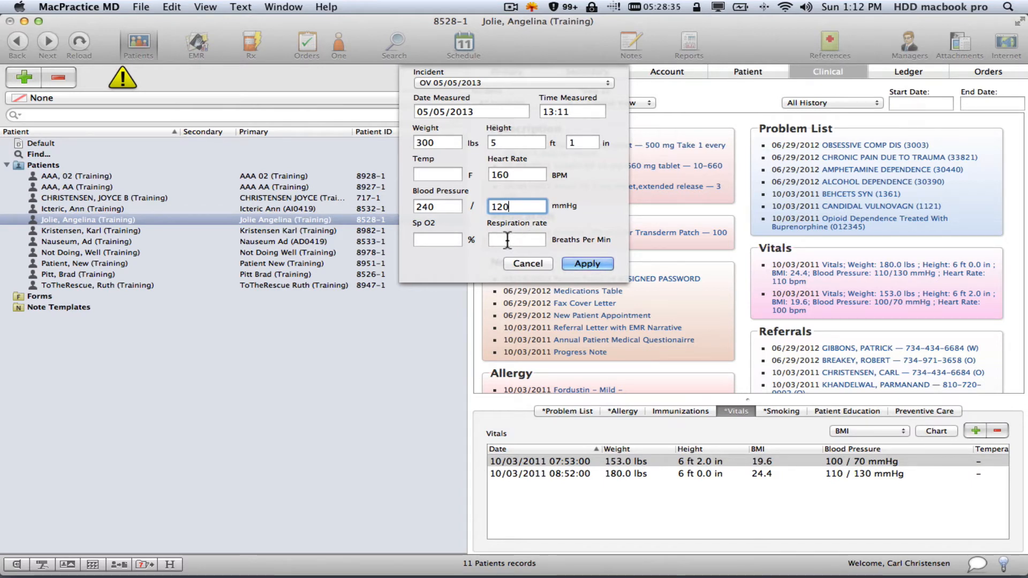
click(585, 264)
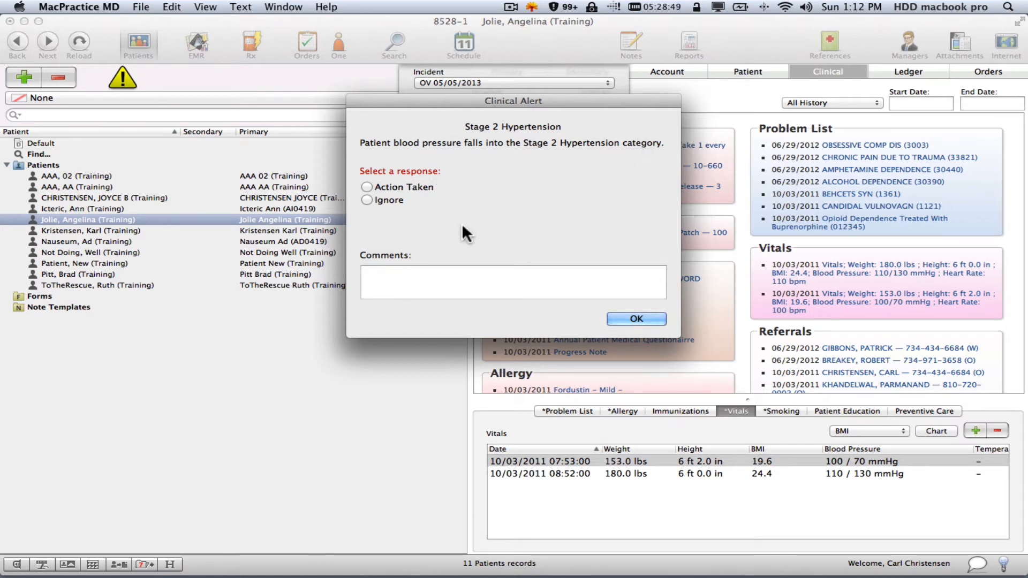
Step: Answer the Stage 2 Hypertension alert with Action Taken and the comment "CWC notified"
click(368, 189)
click(373, 274)
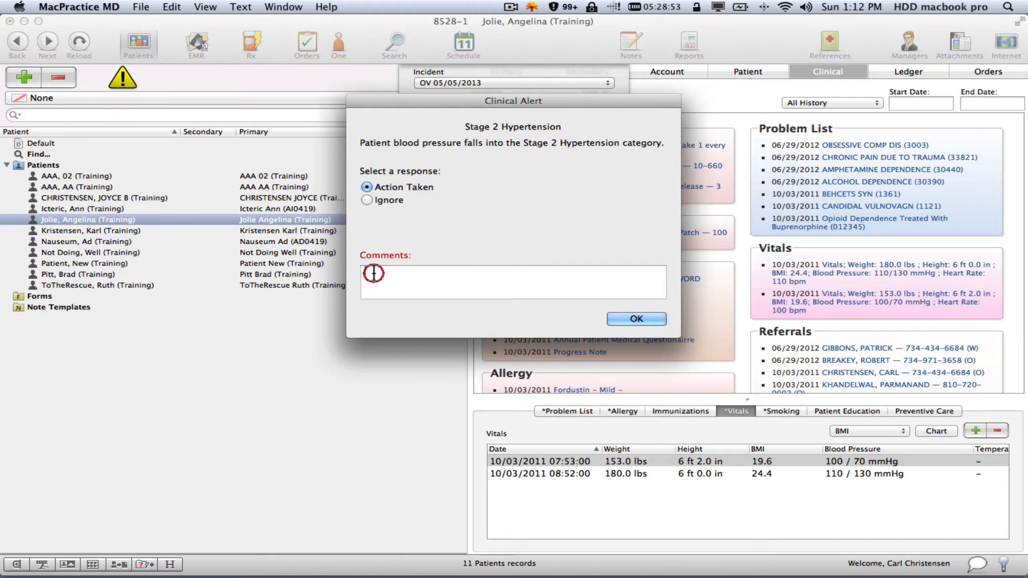
text(CWC no)
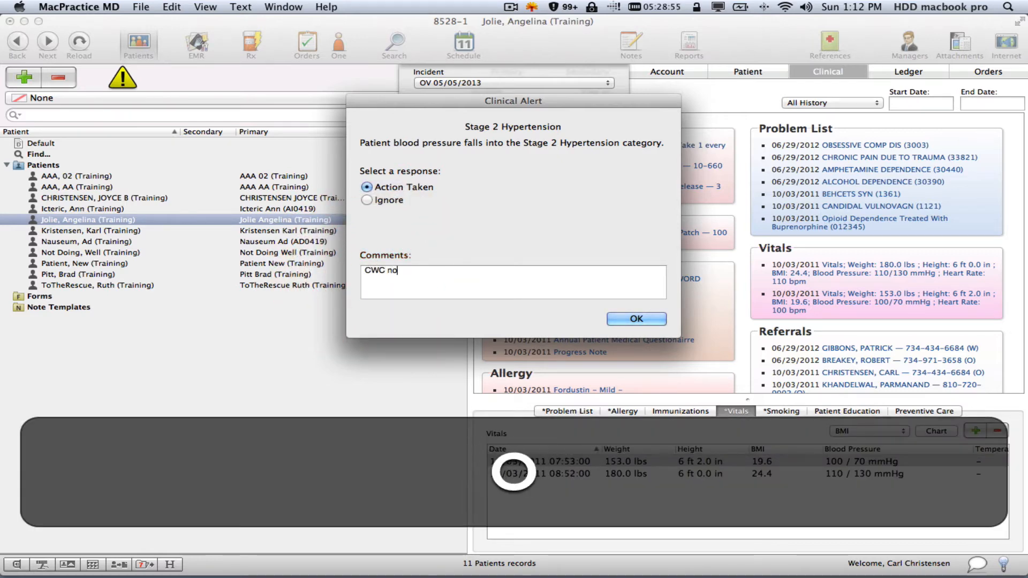
text(tified)
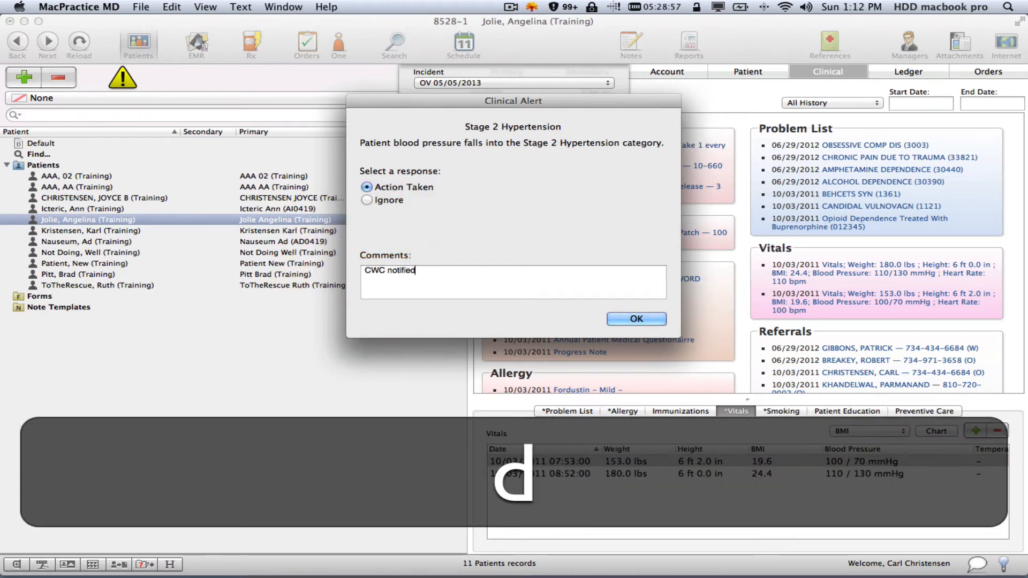
click(621, 319)
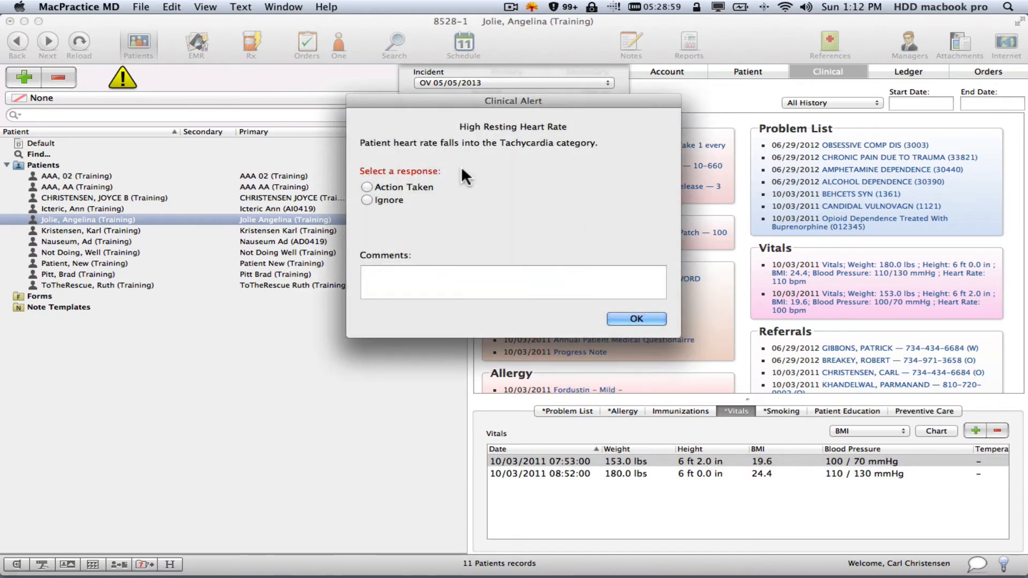
Step: Answer the High Resting Heart Rate alert with Action Taken and the comment "CWC notified"
click(366, 187)
click(383, 270)
text(CWC)
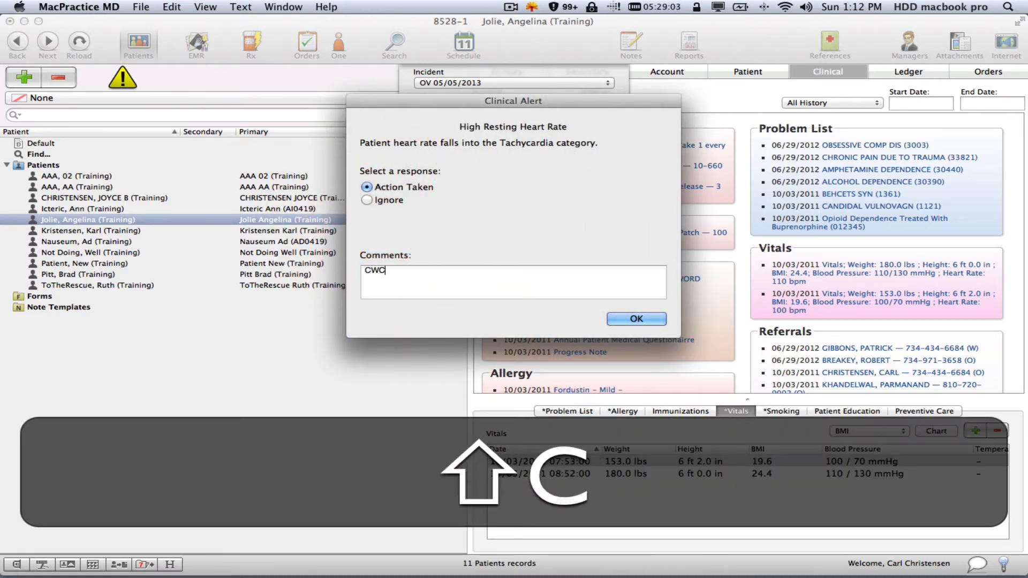
text( notified)
key(Return)
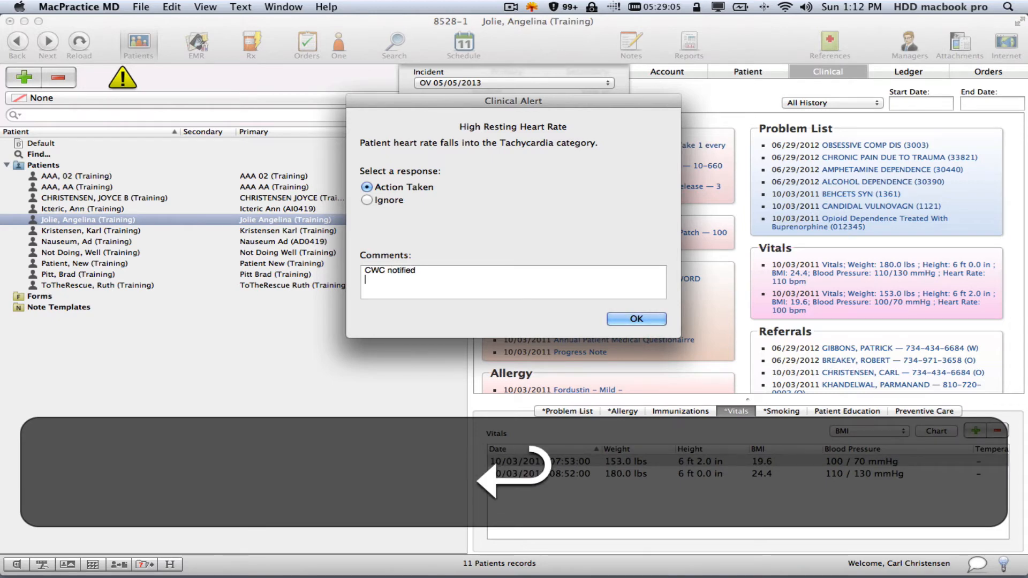
click(645, 317)
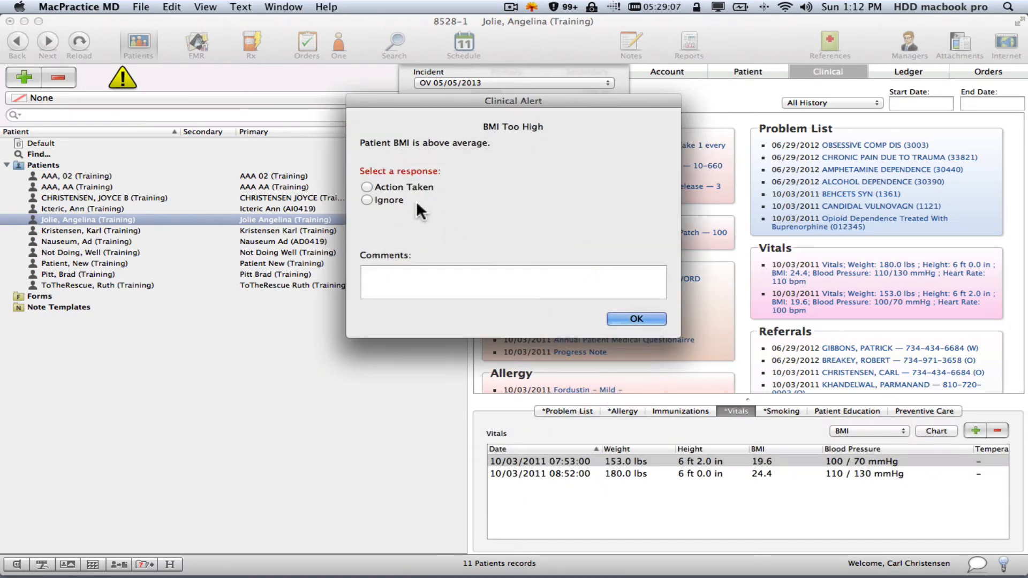
Step: Answer the BMI Too High alert with Action Taken and the comment "CWC notified"
click(367, 187)
click(386, 281)
text(CWC)
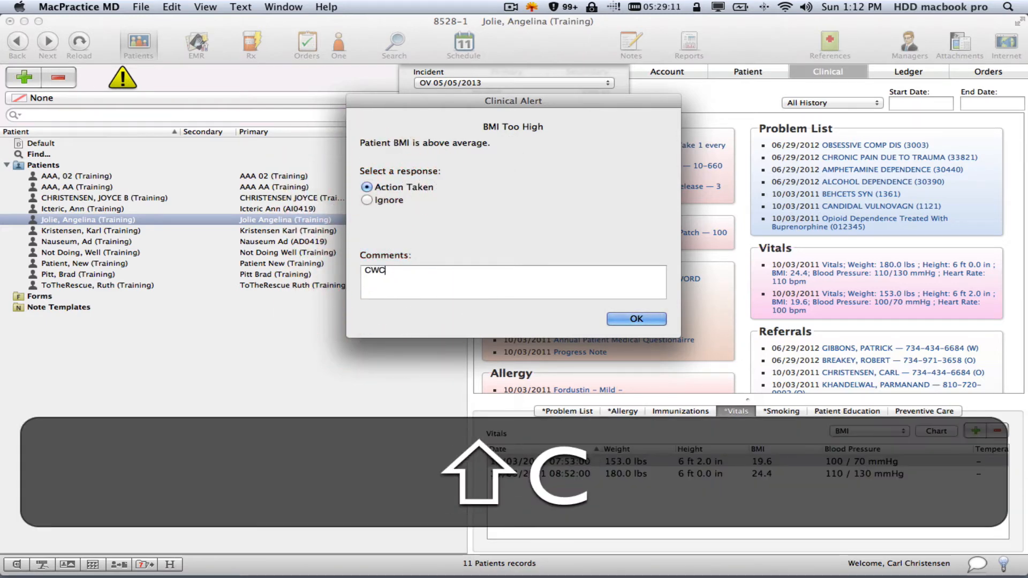
text( notified)
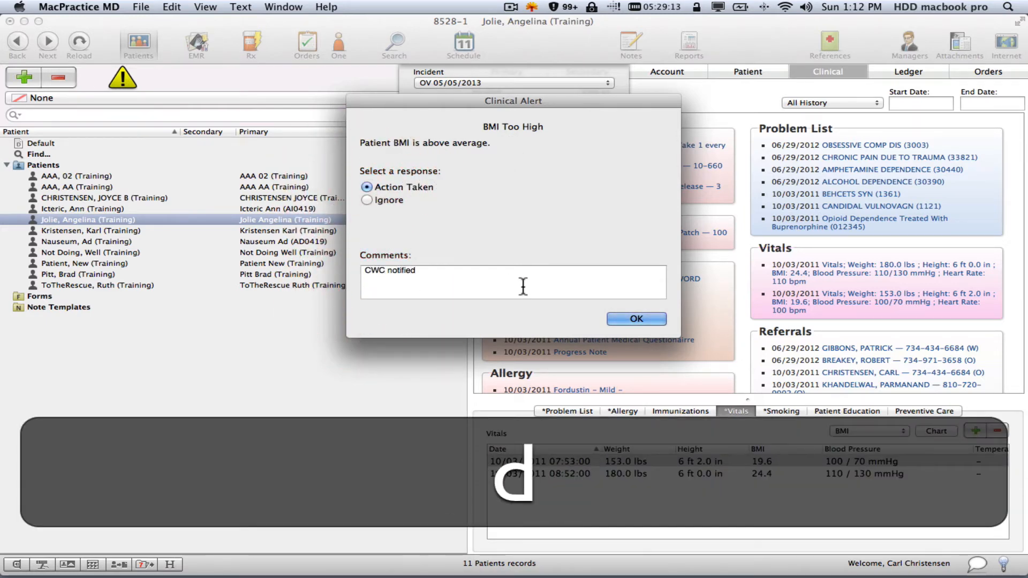
click(632, 317)
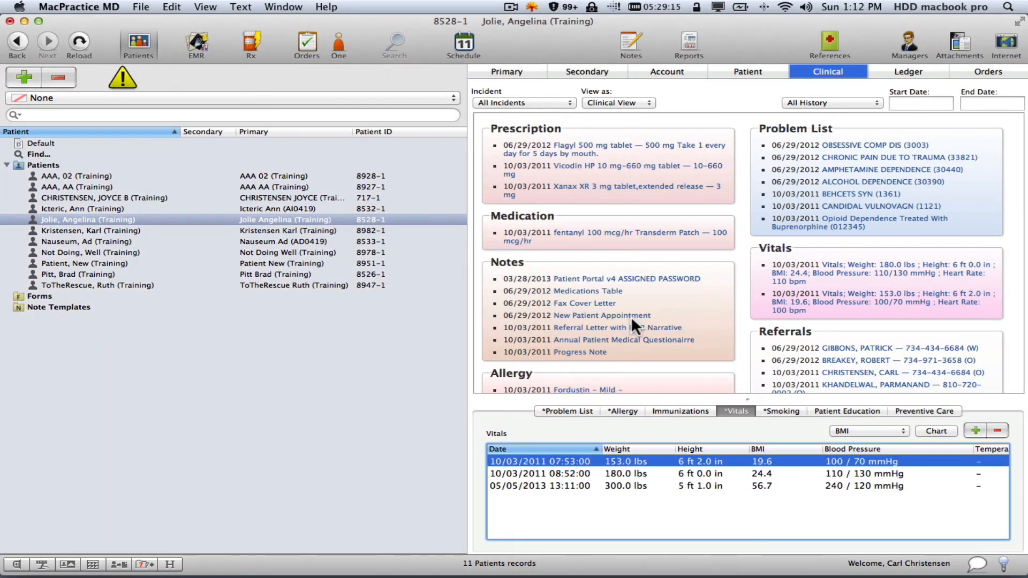
Step: Show the clinical record as a CCR Document and print it in ASTM CCR v1.0 format, two-sided on the MUDD printer
click(520, 484)
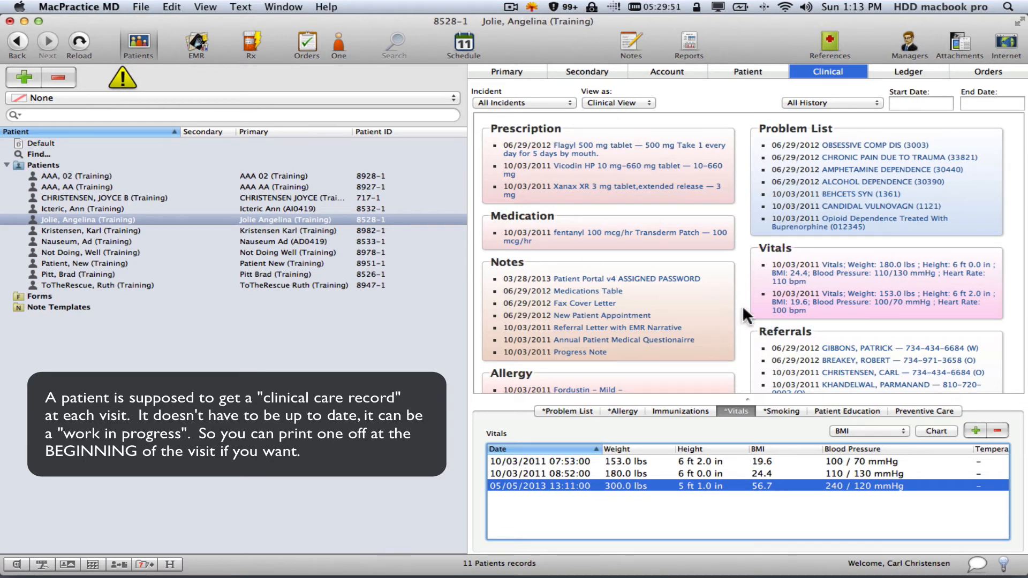
click(617, 100)
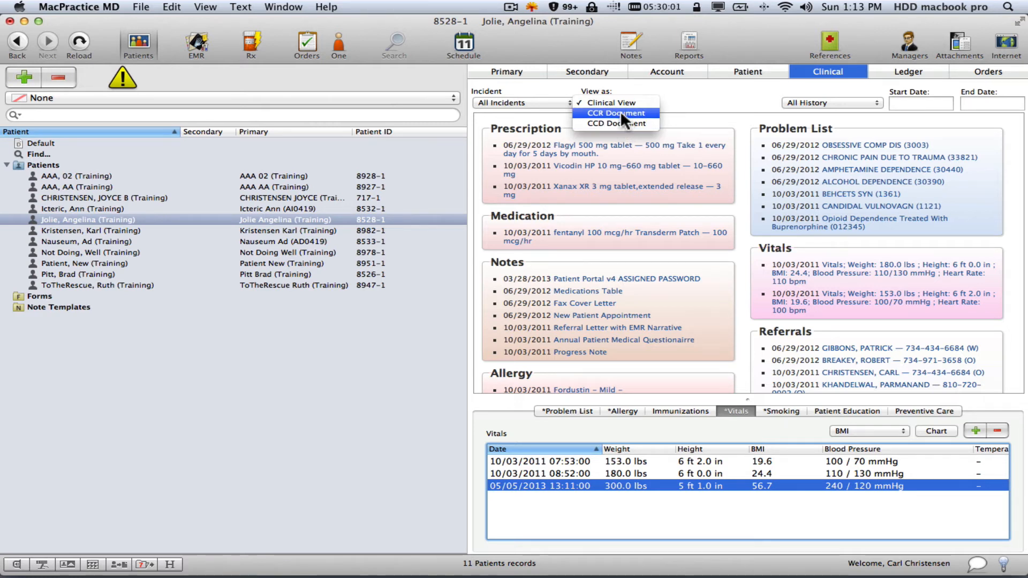
click(621, 113)
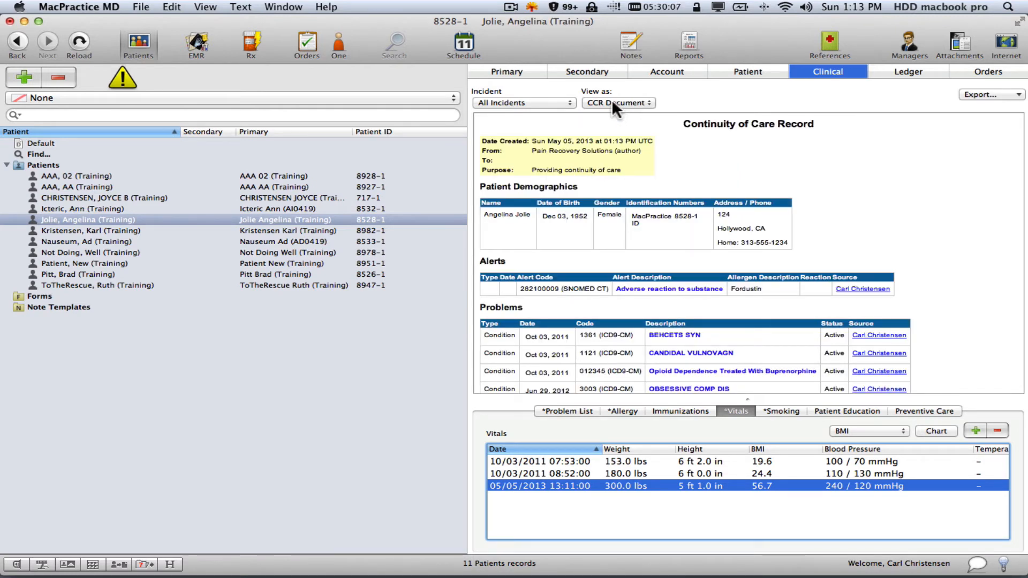
key(super+p)
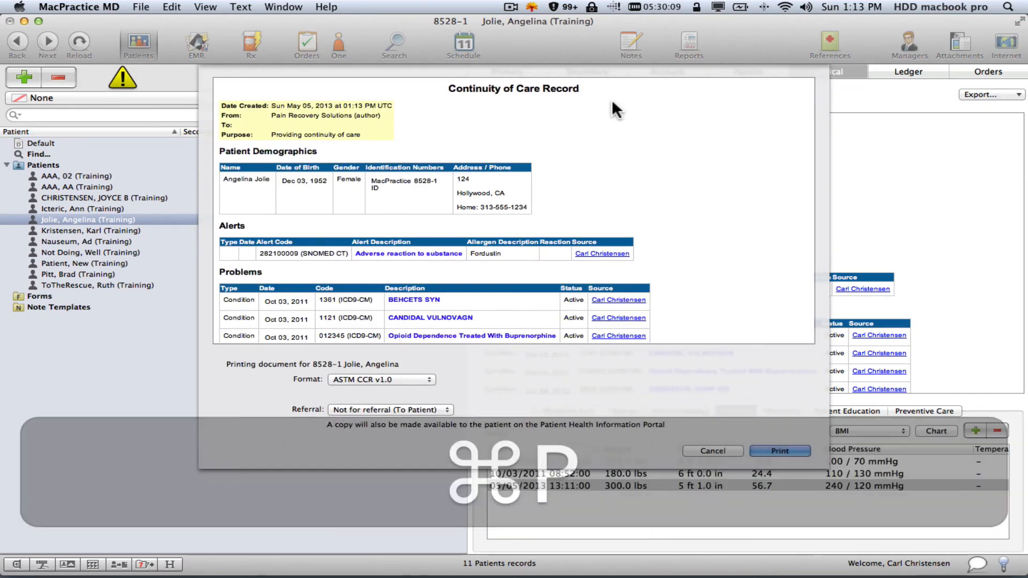
key(Return)
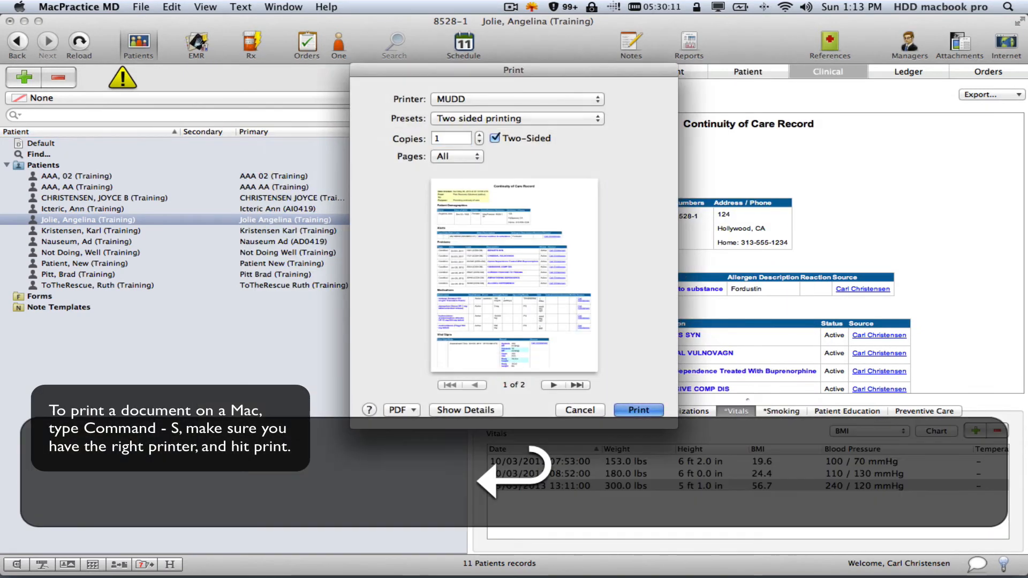
key(Return)
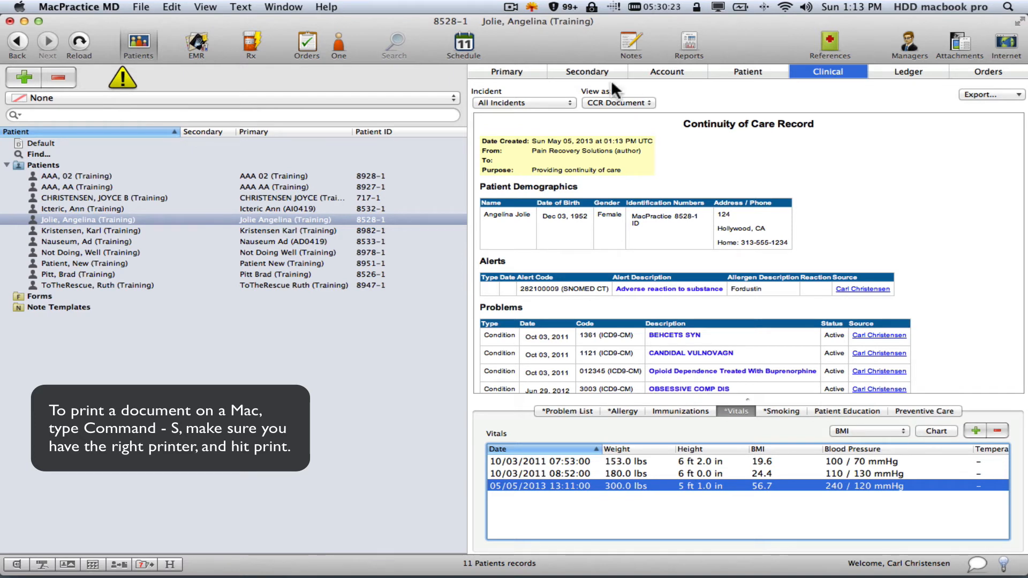
click(510, 7)
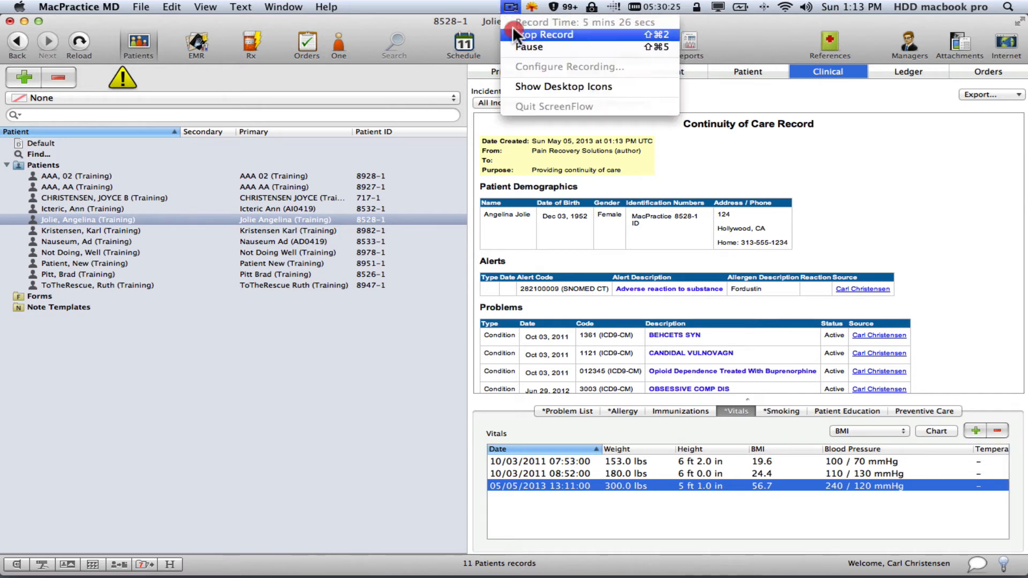
click(530, 35)
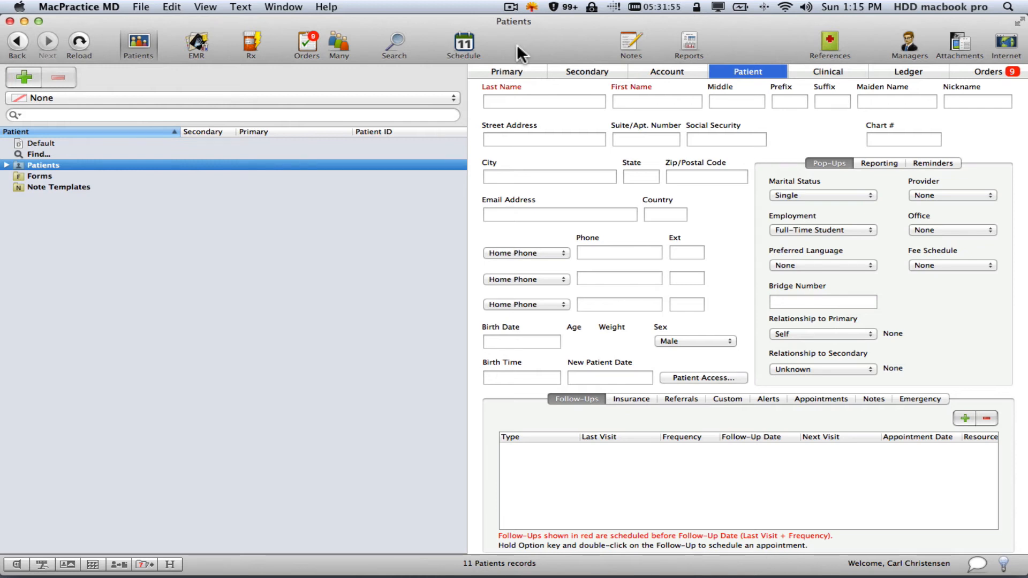
Step: From the schedule, find the training patient's record by searching for the patient's last name, and open it
click(463, 42)
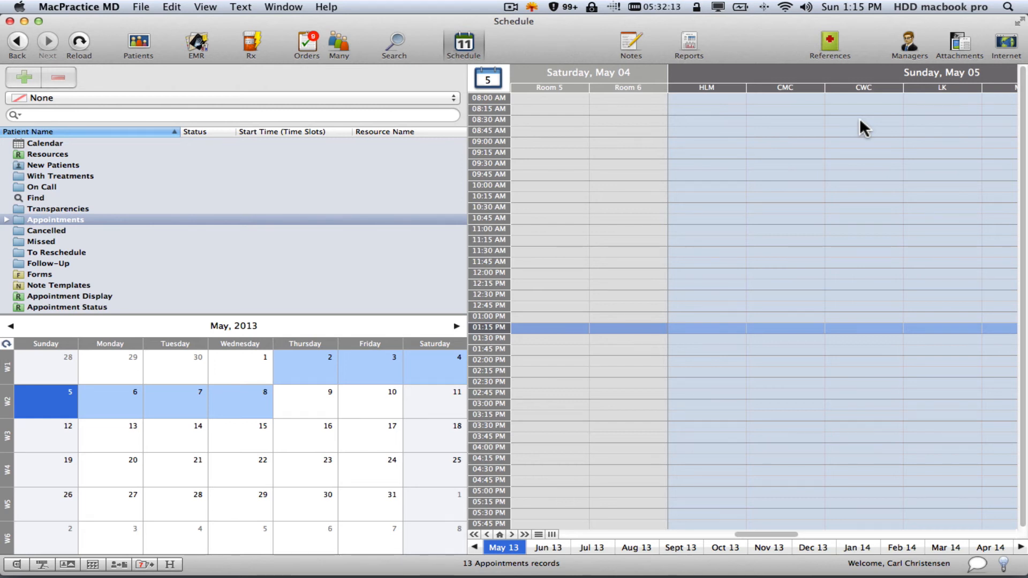
key(super)
key(super+i)
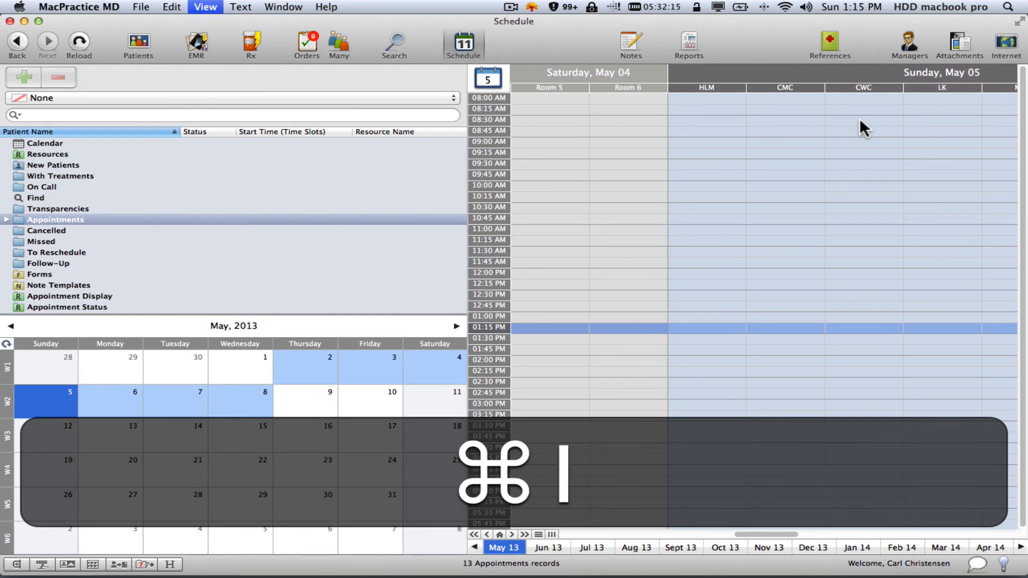
key(super+f)
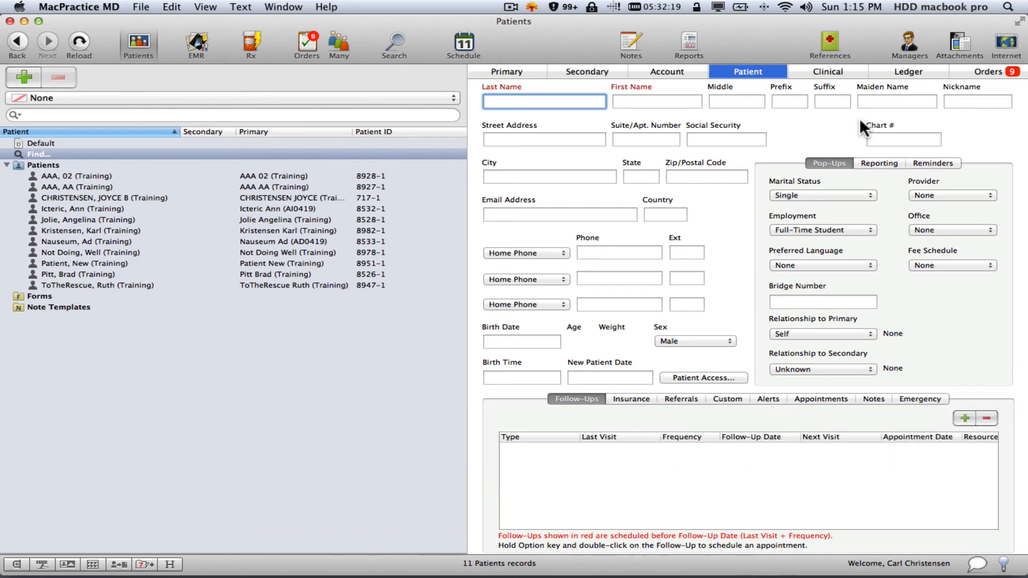
text(Jolie)
key(Return)
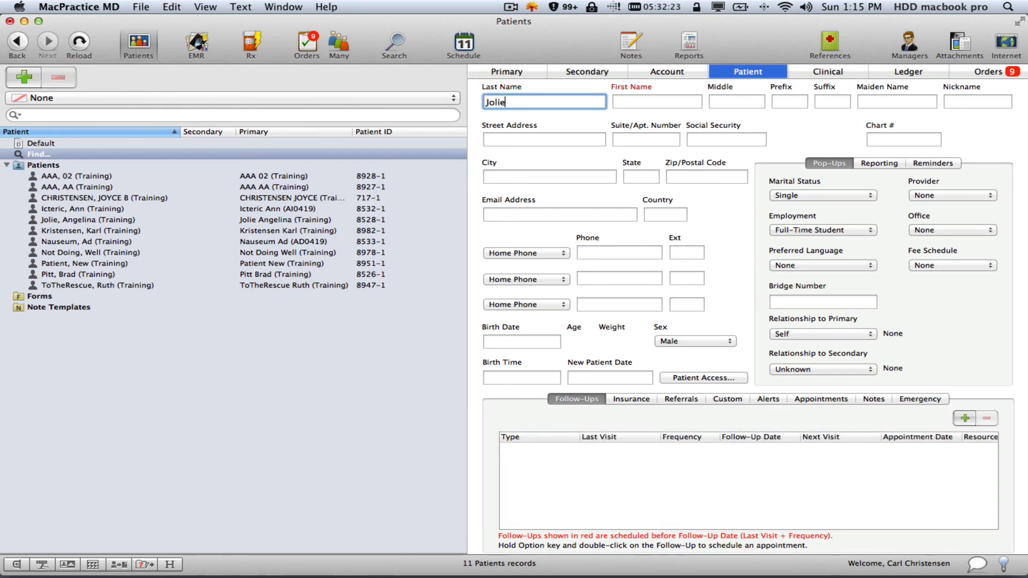
click(158, 177)
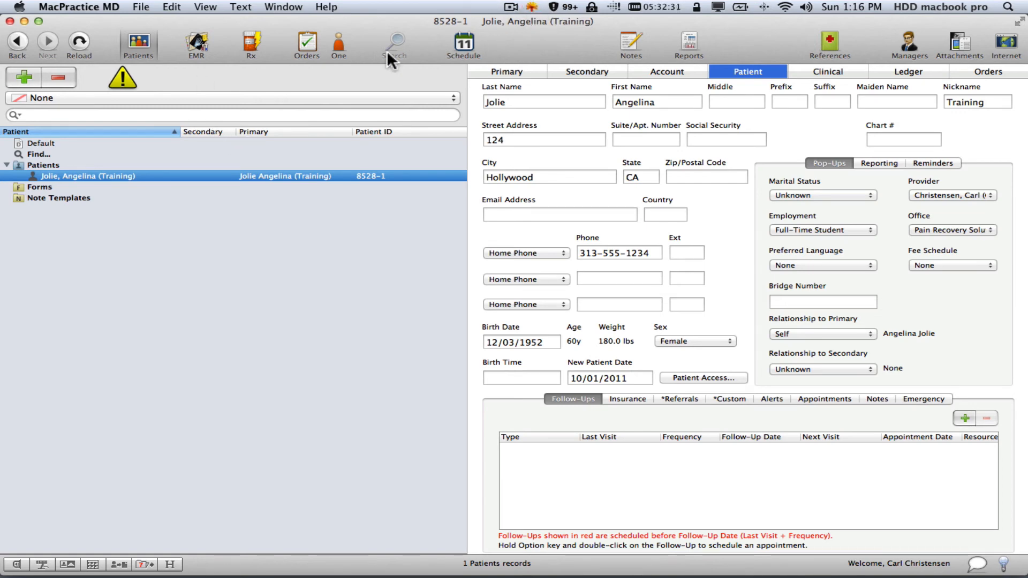
Step: Schedule the training patient in the CWC column on Sunday, May 05 2013, from 10:00 to 10:15 AM, and save the appointment
click(465, 47)
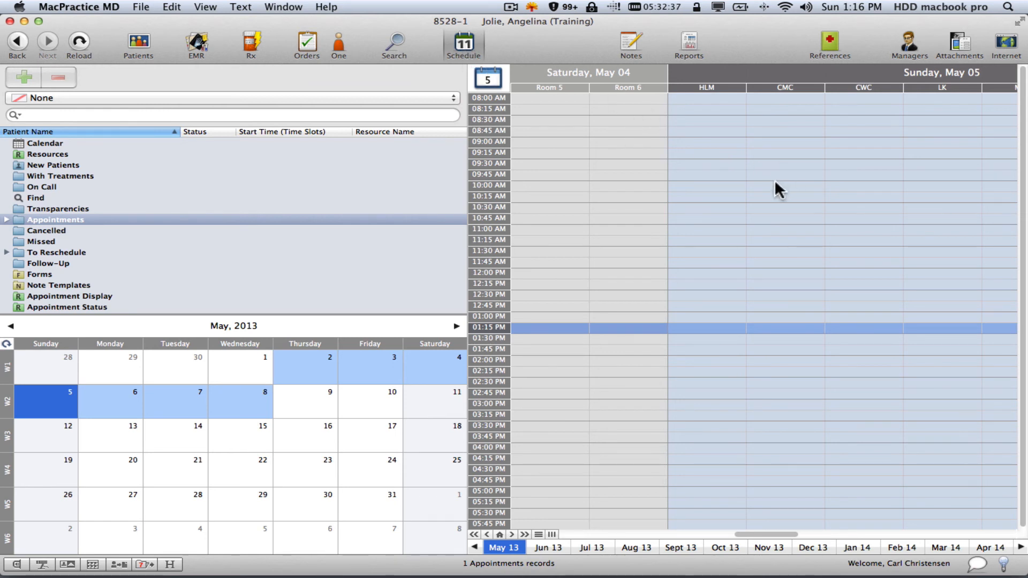
mouse_move(842, 183)
mouse_down()
mouse_move(842, 199)
mouse_move(839, 191)
mouse_up()
click(839, 185)
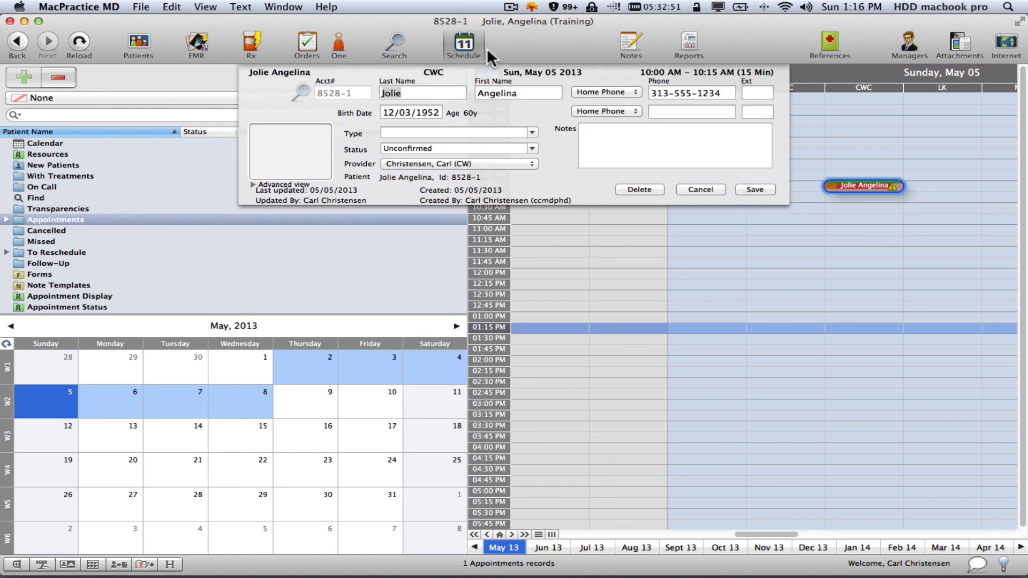
click(752, 189)
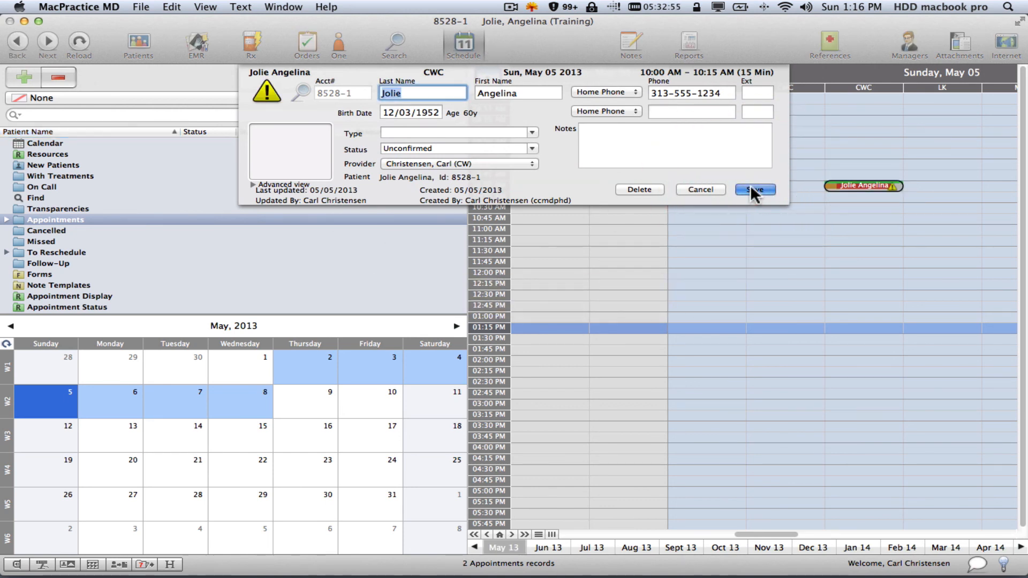
Step: Go from the new 10:00 AM appointment to the training patient's record and show the patient's ledger
right_click(868, 189)
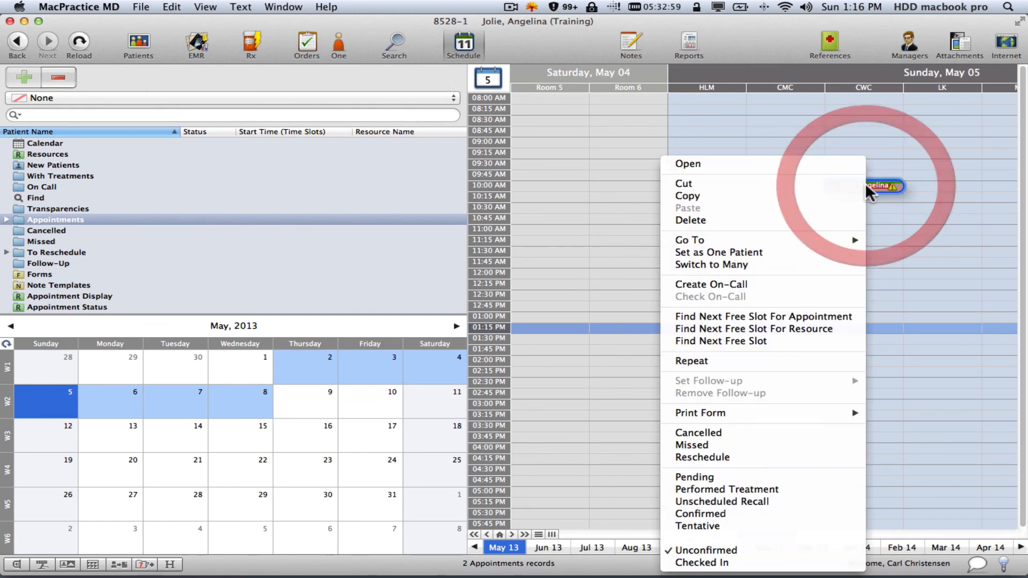
mouse_move(771, 240)
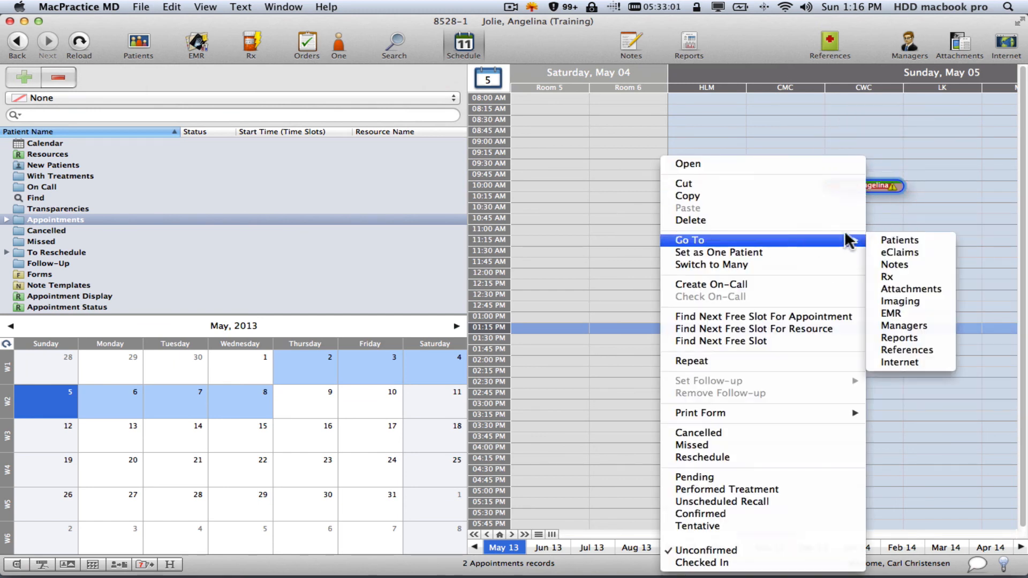
click(900, 241)
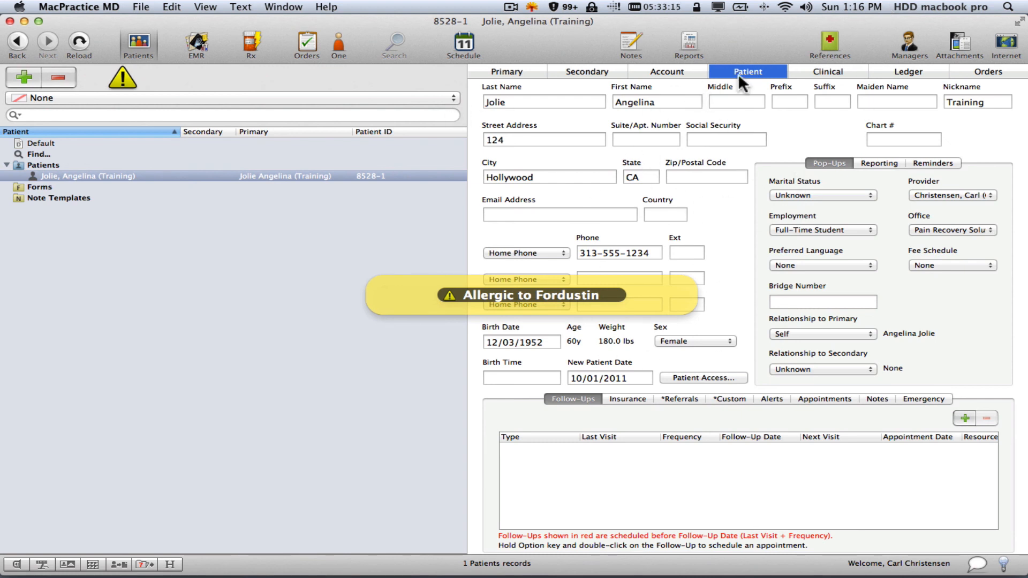
click(895, 70)
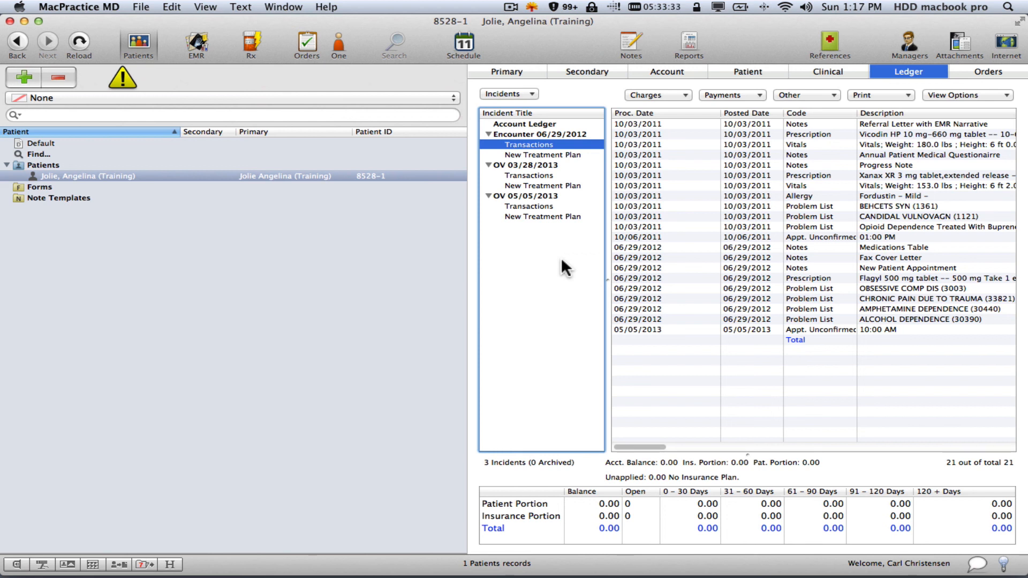
click(509, 7)
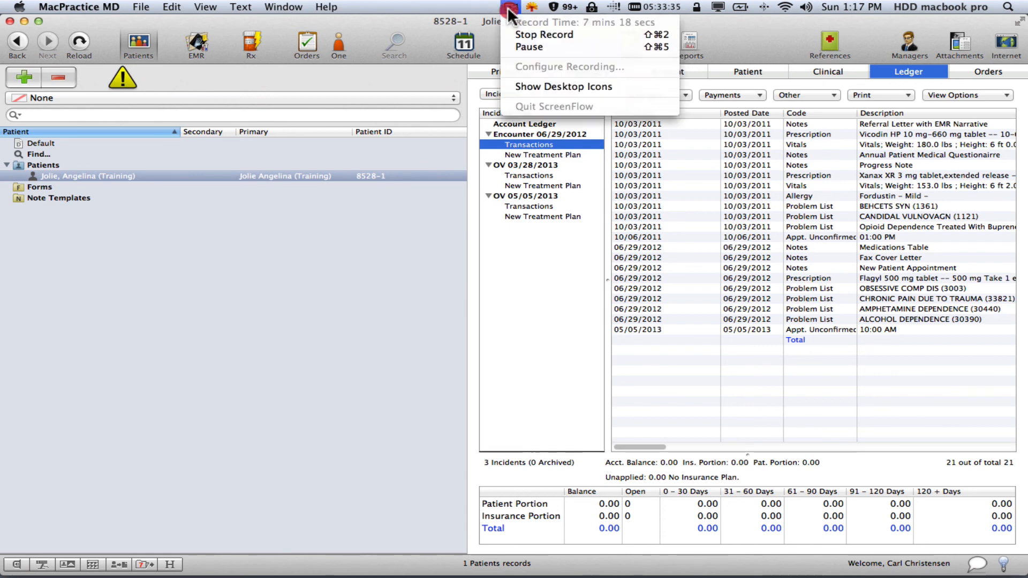